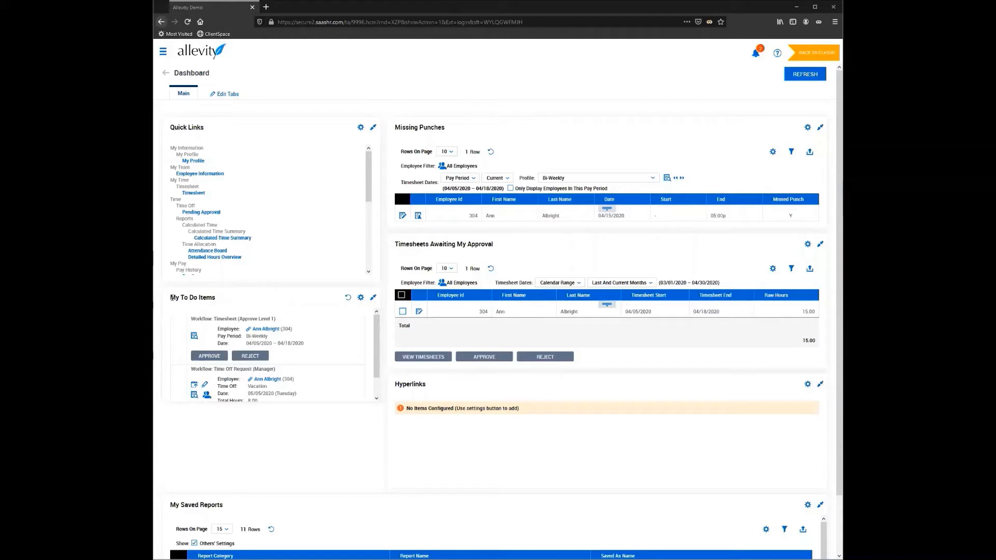
- Examine the pending approval workflows listed under My To Do Items on the dashboard
{"action": "mouse_move", "coordinate": [173, 297]}
{"action": "left_mouse_down"}
{"action": "mouse_move", "coordinate": [219, 299]}
{"action": "mouse_move", "coordinate": [169, 298]}
{"action": "left_mouse_up"}
{"action": "left_click", "coordinate": [219, 299]}
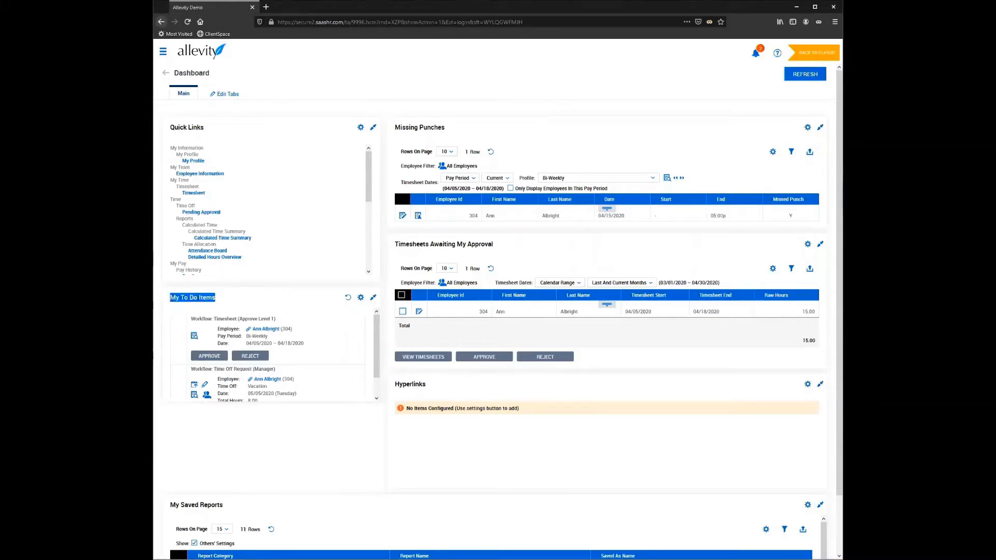
{"action": "left_click", "coordinate": [225, 297]}
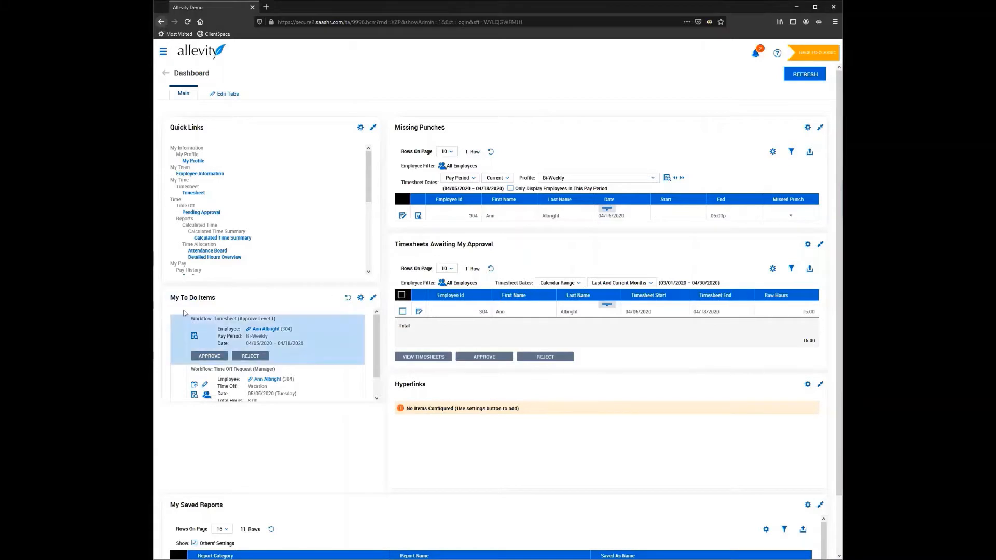
{"action": "left_click_drag", "start_coordinate": [169, 298], "coordinate": [217, 299]}
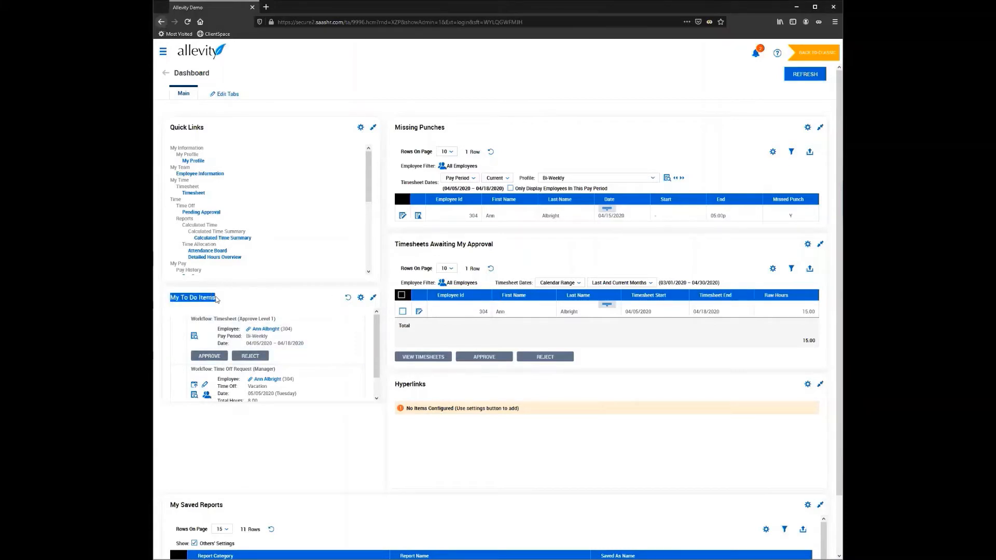
{"action": "left_click", "coordinate": [237, 304]}
{"action": "left_click_drag", "start_coordinate": [170, 297], "coordinate": [219, 300]}
{"action": "left_click", "coordinate": [233, 300]}
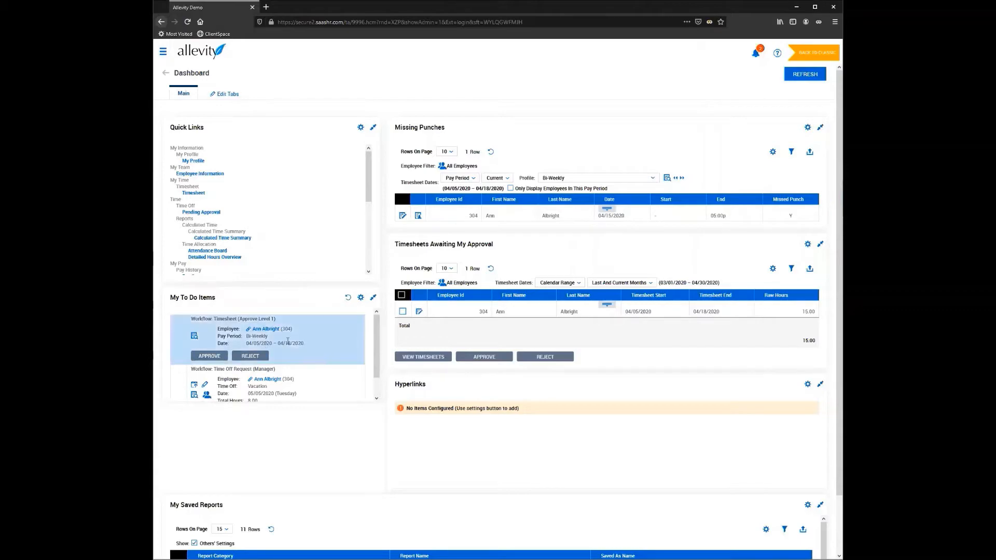
{"action": "scroll", "coordinate": [312, 352], "scroll_direction": "down", "scroll_amount": 3}
{"action": "scroll", "coordinate": [312, 347], "scroll_direction": "up", "scroll_amount": 3}
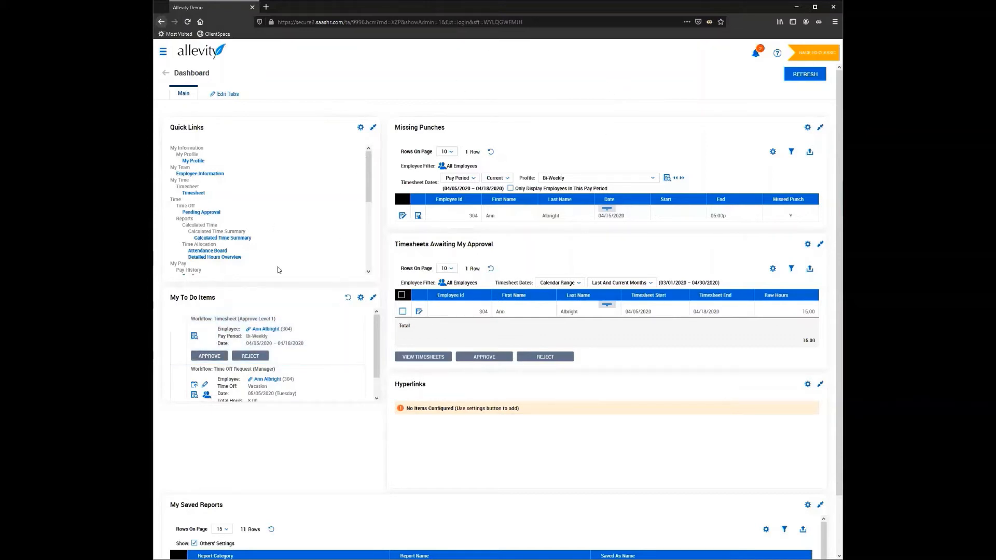
{"action": "scroll", "coordinate": [282, 373], "scroll_direction": "down", "scroll_amount": 1}
{"action": "scroll", "coordinate": [282, 373], "scroll_direction": "up", "scroll_amount": 1}
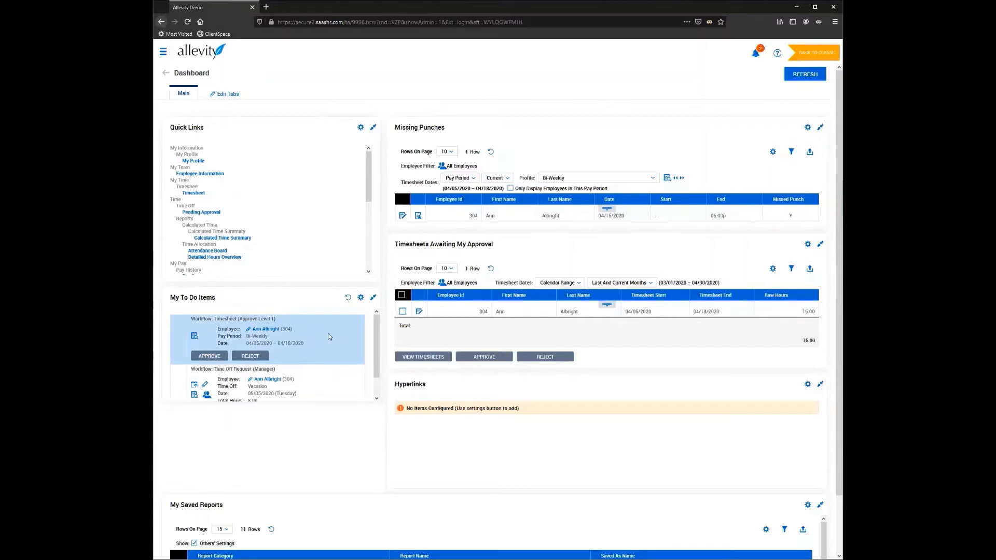
- Check the vacation request's details and the employee's timesheet for the requested day, and return to the dashboard
{"action": "scroll", "coordinate": [328, 333], "scroll_direction": "down", "scroll_amount": 1}
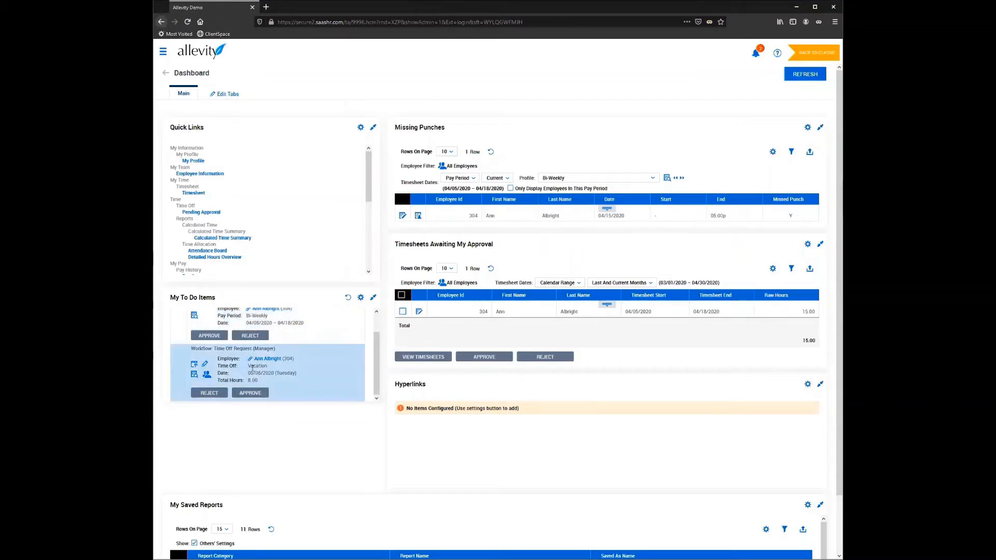
{"action": "left_click_drag", "start_coordinate": [248, 367], "coordinate": [275, 373]}
{"action": "left_click", "coordinate": [250, 373]}
{"action": "left_click", "coordinate": [264, 372]}
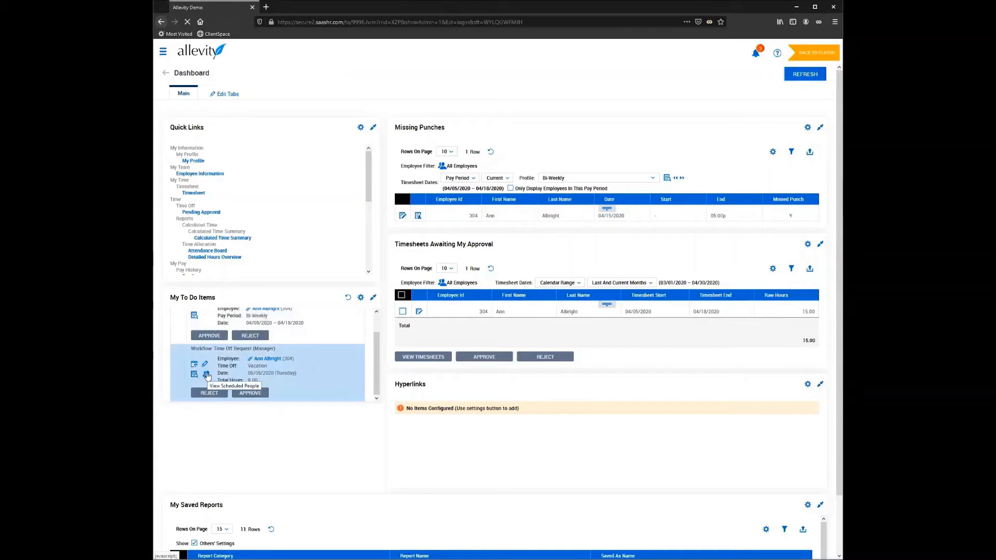
{"action": "left_click", "coordinate": [195, 375]}
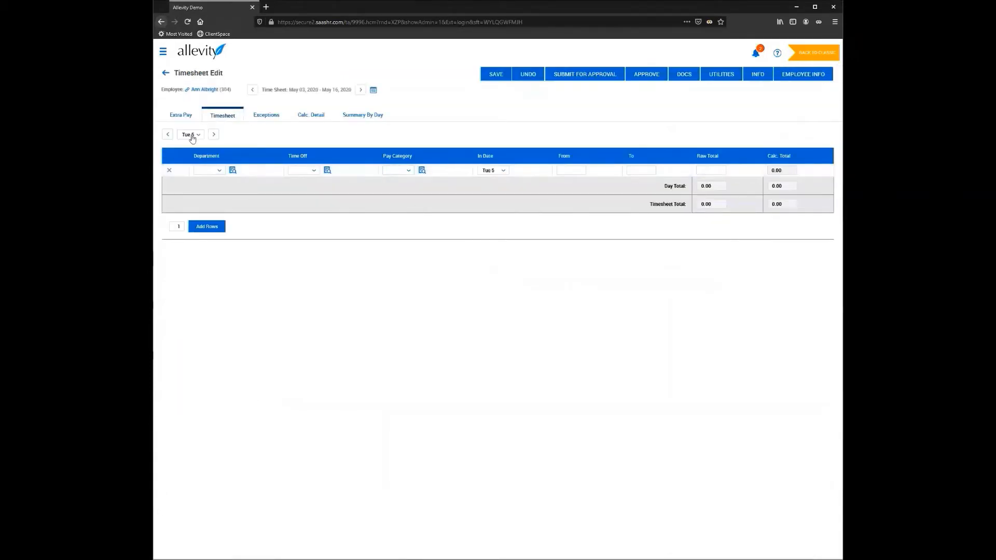
{"action": "left_click", "coordinate": [165, 73]}
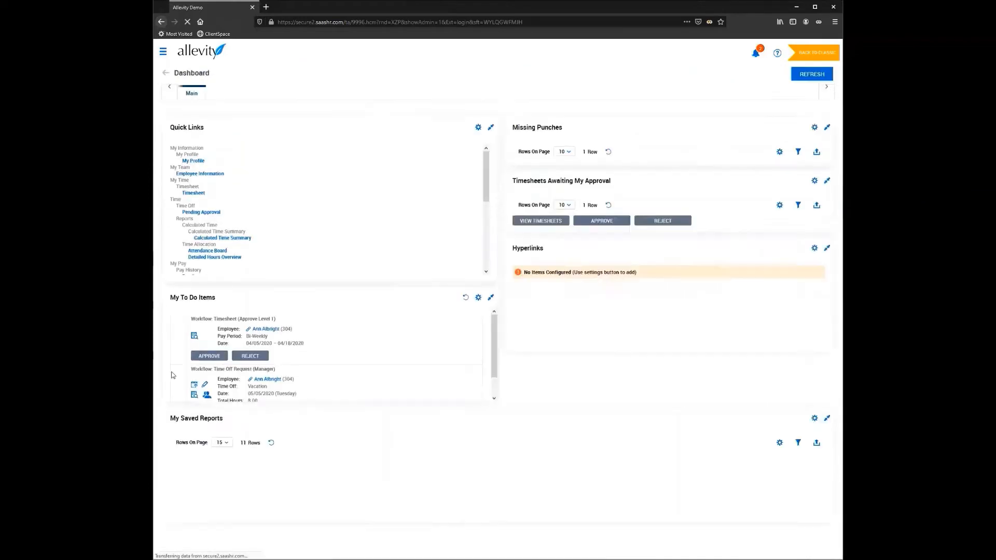
- View the employee's time off counts and the vacation request's modification form, and return to the dashboard without changes
{"action": "left_click", "coordinate": [194, 387]}
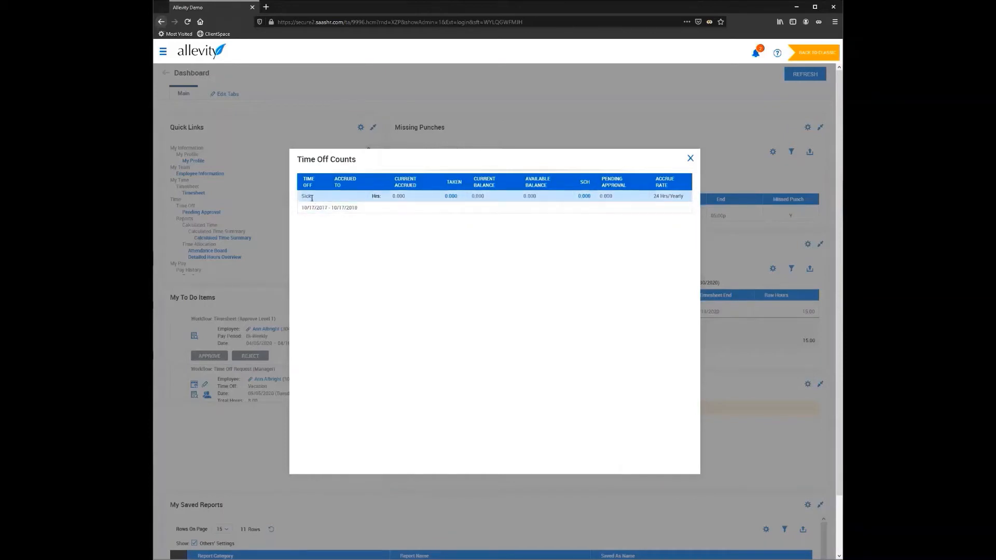
{"action": "left_click", "coordinate": [285, 300]}
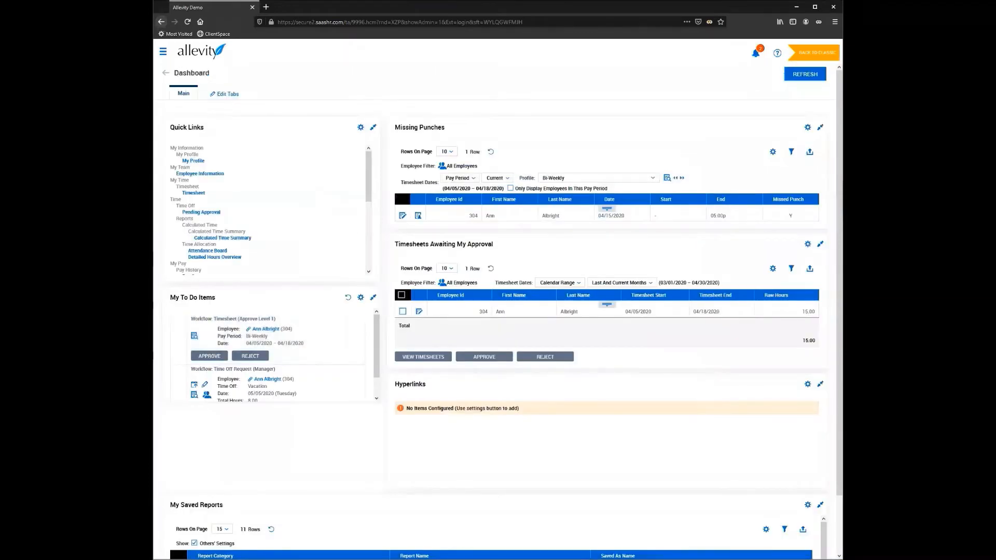
{"action": "left_click", "coordinate": [205, 385]}
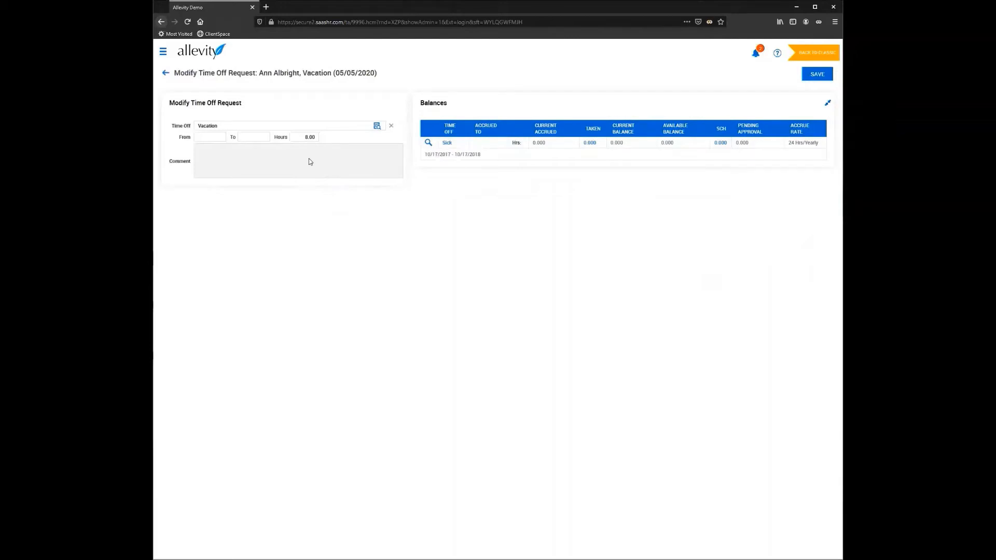
{"action": "left_click", "coordinate": [165, 74]}
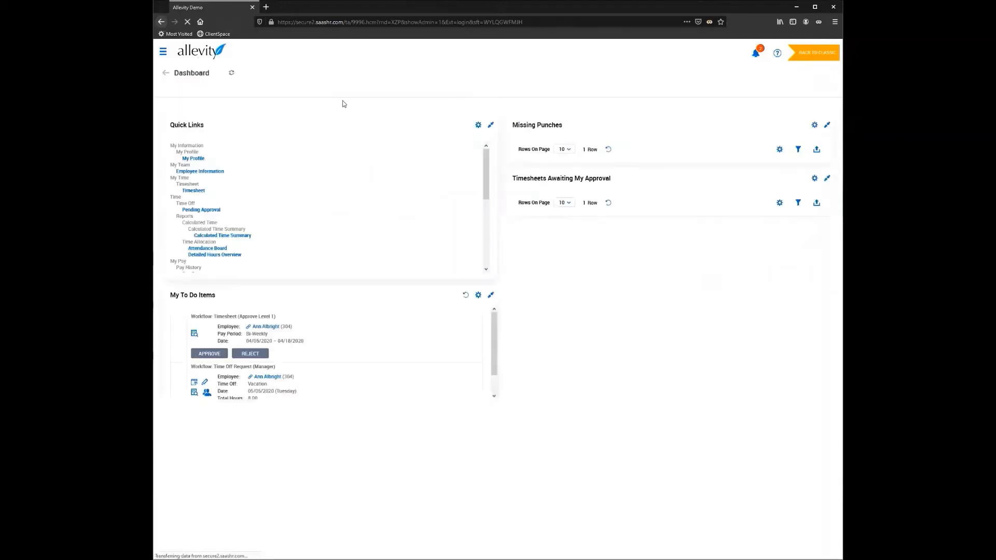
- Examine the approval options of the vacation request and the level 1 timesheet workflow in My To Do Items
{"action": "scroll", "coordinate": [259, 337], "scroll_direction": "down", "scroll_amount": 4}
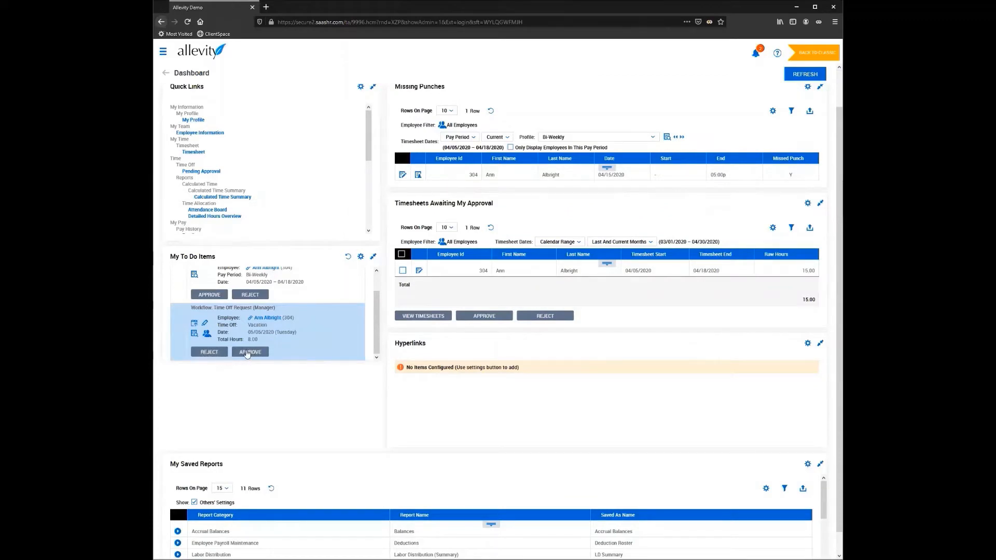
{"action": "left_click", "coordinate": [248, 354]}
{"action": "left_click", "coordinate": [246, 353]}
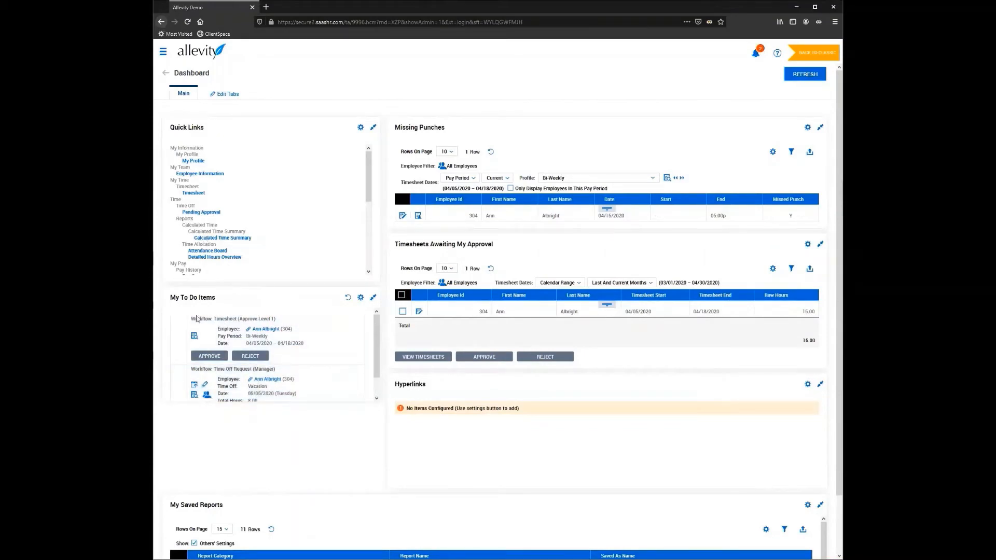
{"action": "left_click_drag", "start_coordinate": [196, 319], "coordinate": [247, 319]}
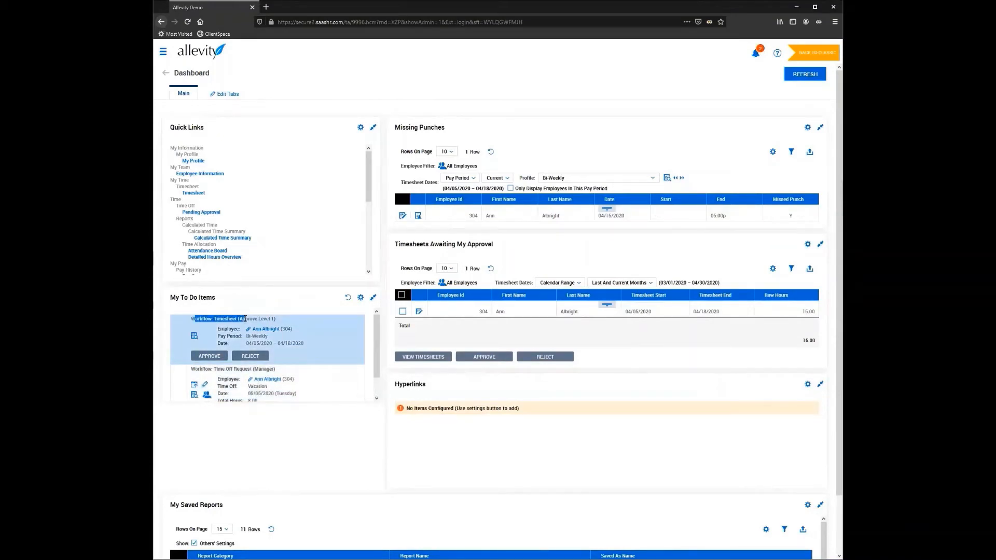
{"action": "left_click", "coordinate": [284, 321]}
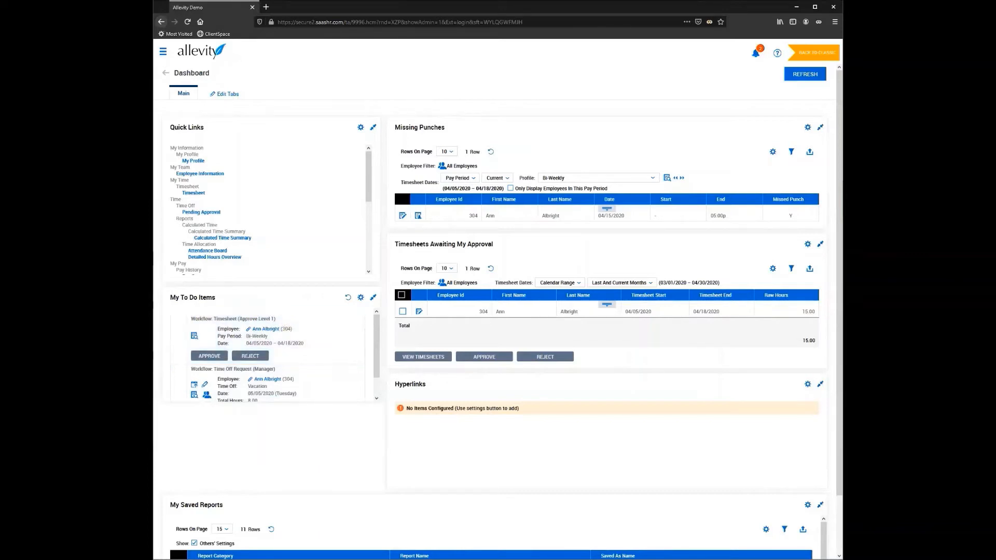
- Look through the team's Manage Timesheets options under Time, and close the navigation without choosing one
{"action": "left_click", "coordinate": [162, 52]}
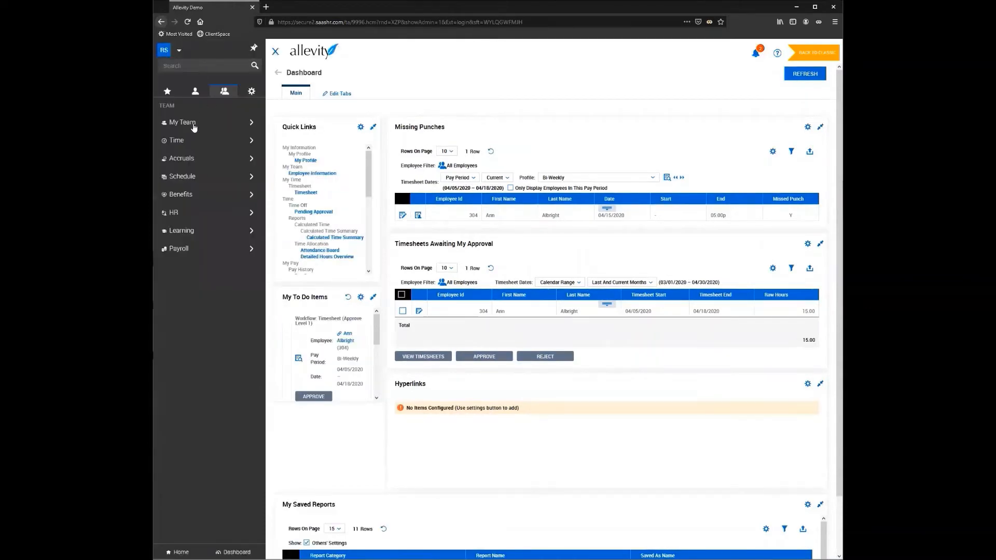
{"action": "left_click", "coordinate": [192, 140]}
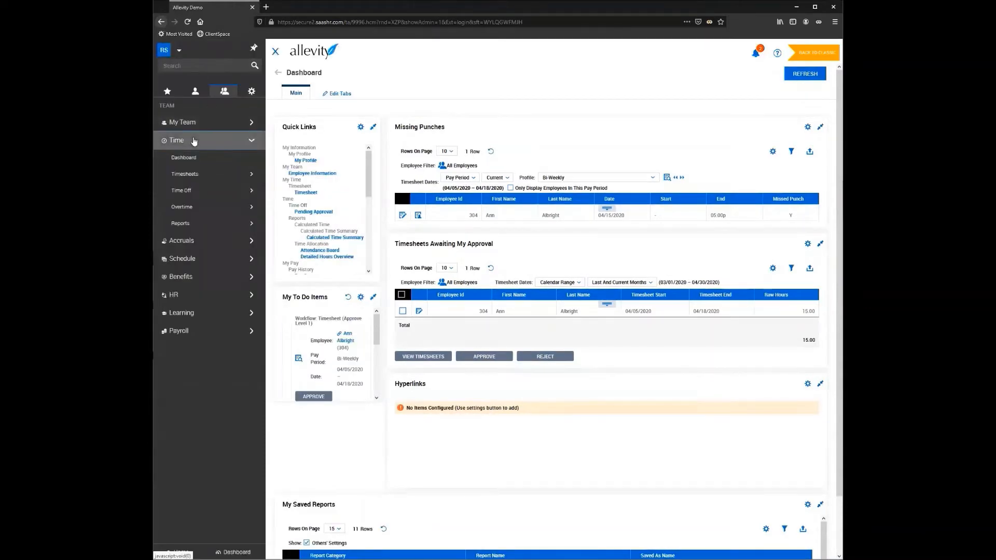
{"action": "left_click", "coordinate": [212, 173]}
{"action": "left_click", "coordinate": [229, 190]}
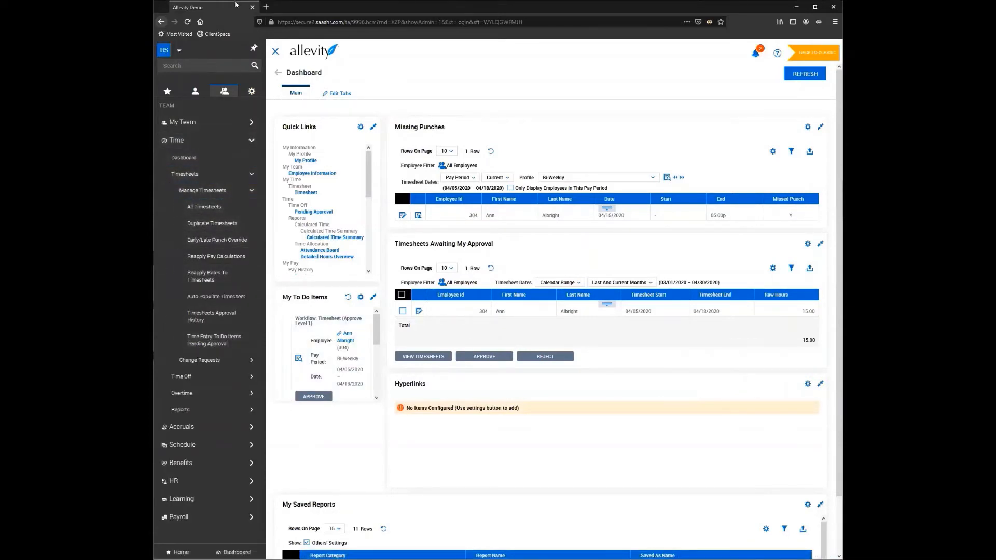
{"action": "left_click", "coordinate": [274, 51]}
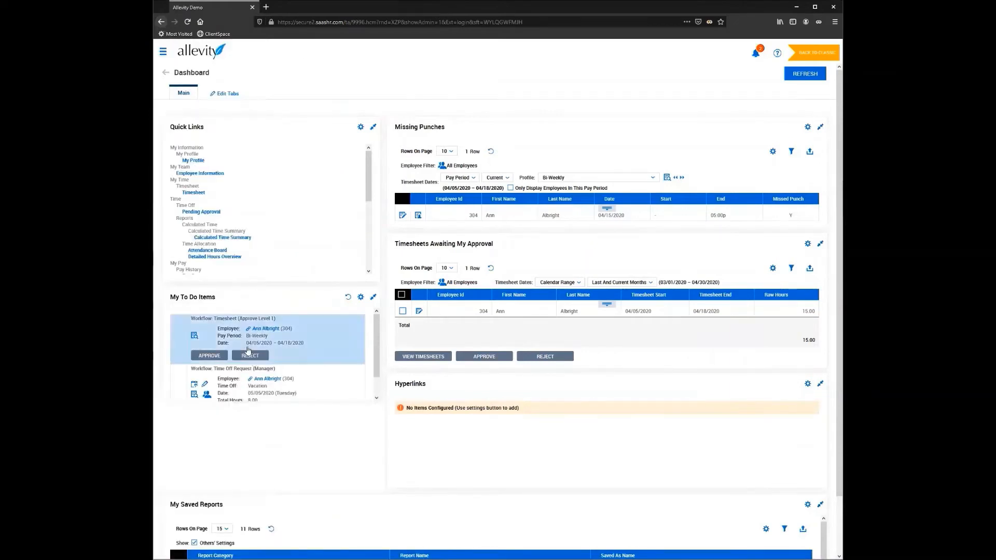
- View the daily summary of the timesheet in My To Do Items, and return to the dashboard to check Missing Punches
{"action": "left_click", "coordinate": [195, 337]}
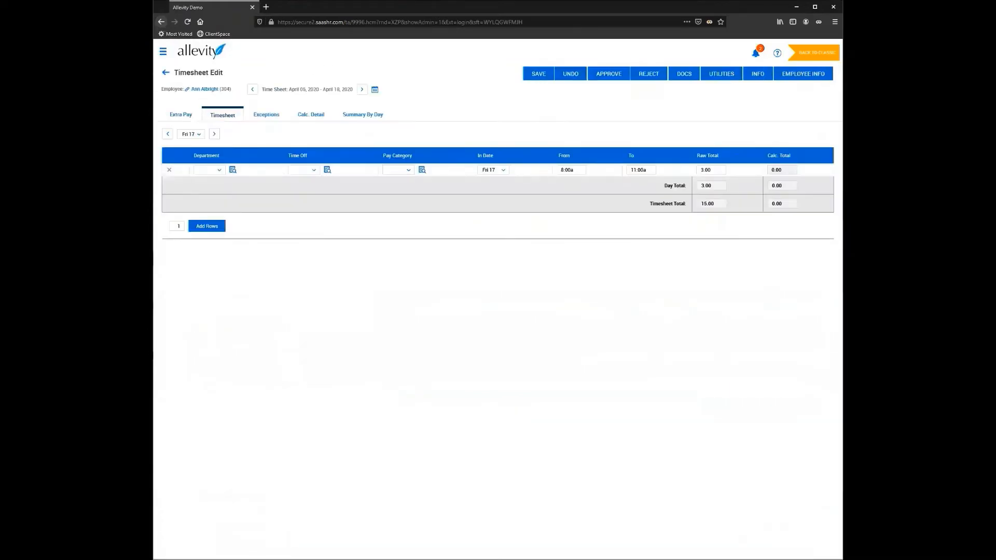
{"action": "left_click", "coordinate": [349, 115]}
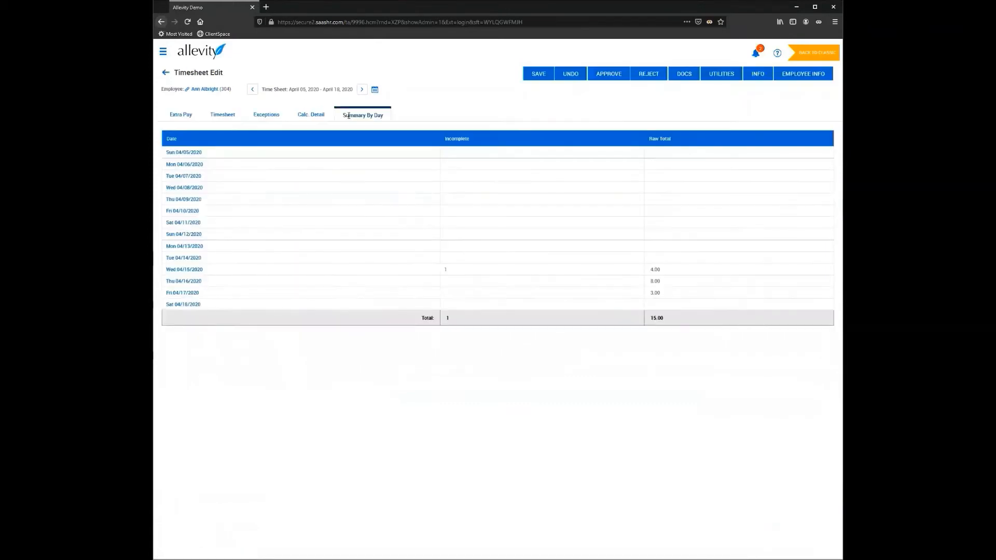
{"action": "left_click", "coordinate": [167, 76]}
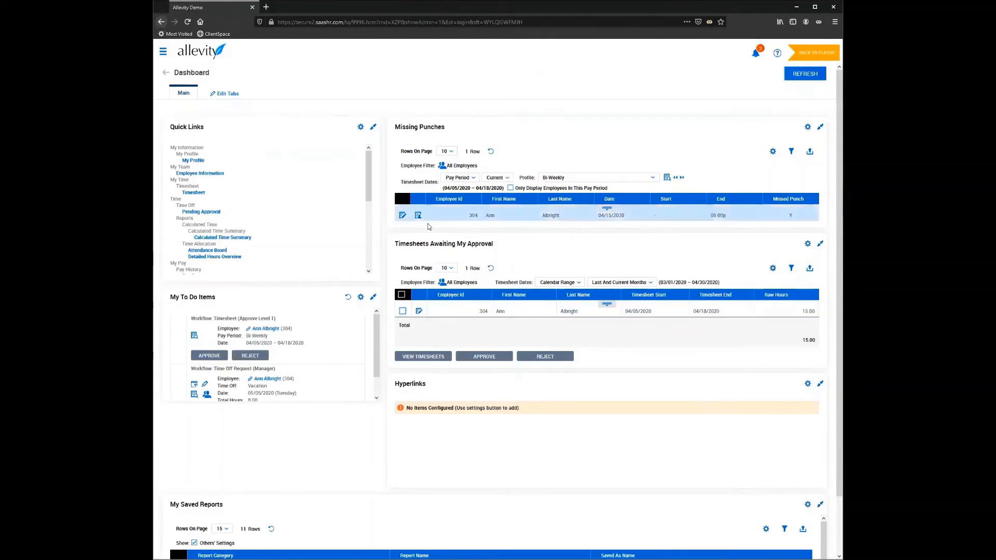
{"action": "left_click", "coordinate": [404, 217]}
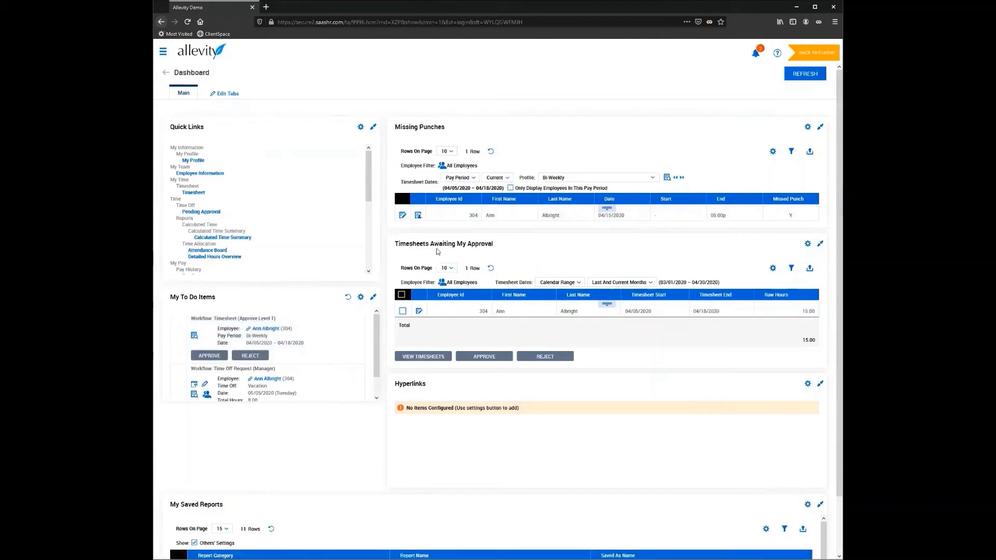
- Review the calculation details, exceptions, extra pay and time entries of the timesheet listed under Timesheets Awaiting My Approval
{"action": "left_click_drag", "start_coordinate": [396, 245], "coordinate": [510, 246]}
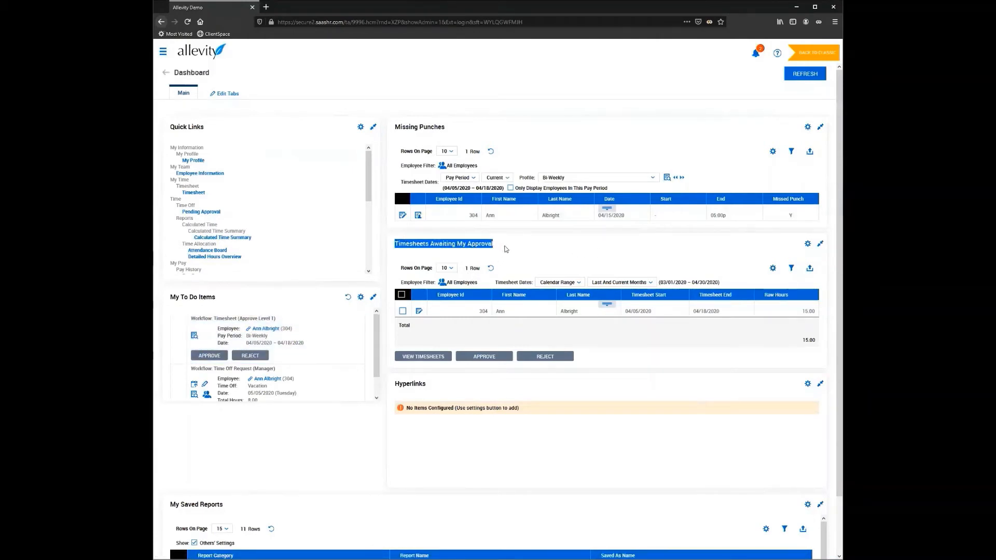
{"action": "left_click", "coordinate": [505, 249]}
{"action": "left_click", "coordinate": [419, 311]}
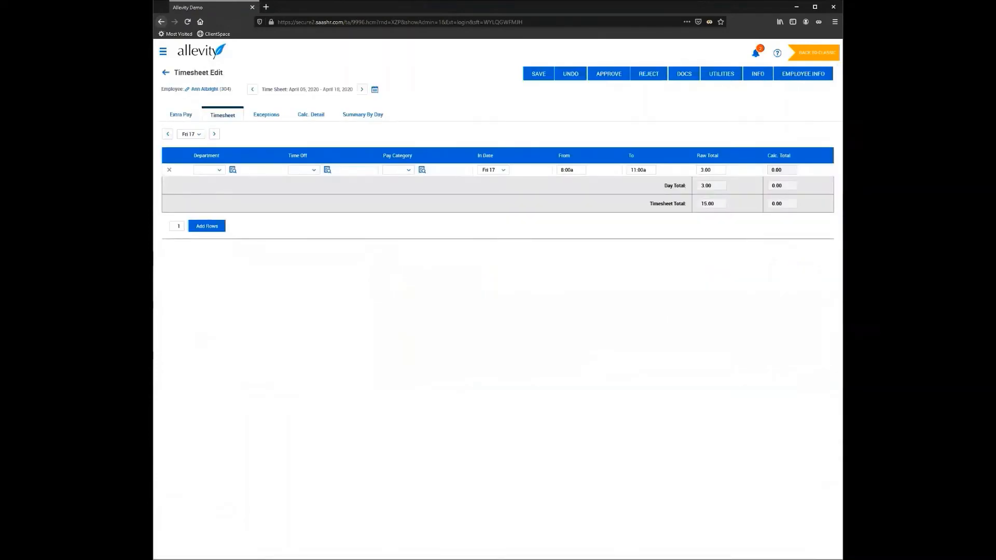
{"action": "left_click", "coordinate": [368, 113]}
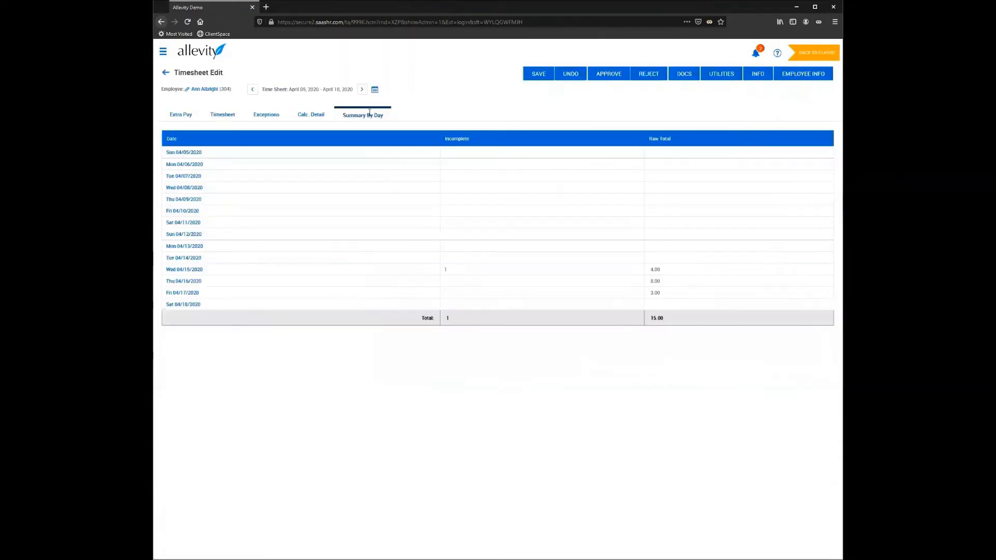
{"action": "left_click", "coordinate": [311, 115]}
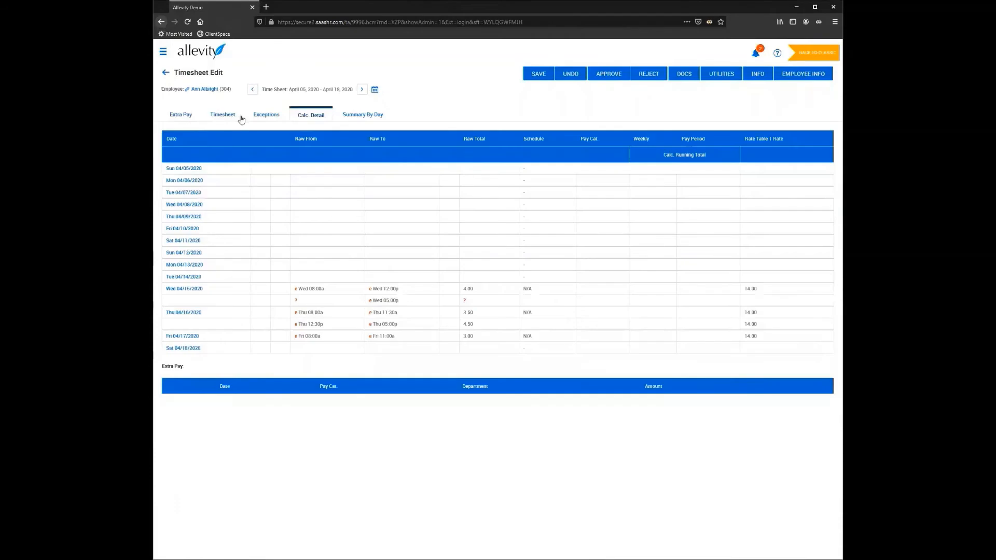
{"action": "left_click", "coordinate": [265, 115]}
{"action": "left_click", "coordinate": [182, 115]}
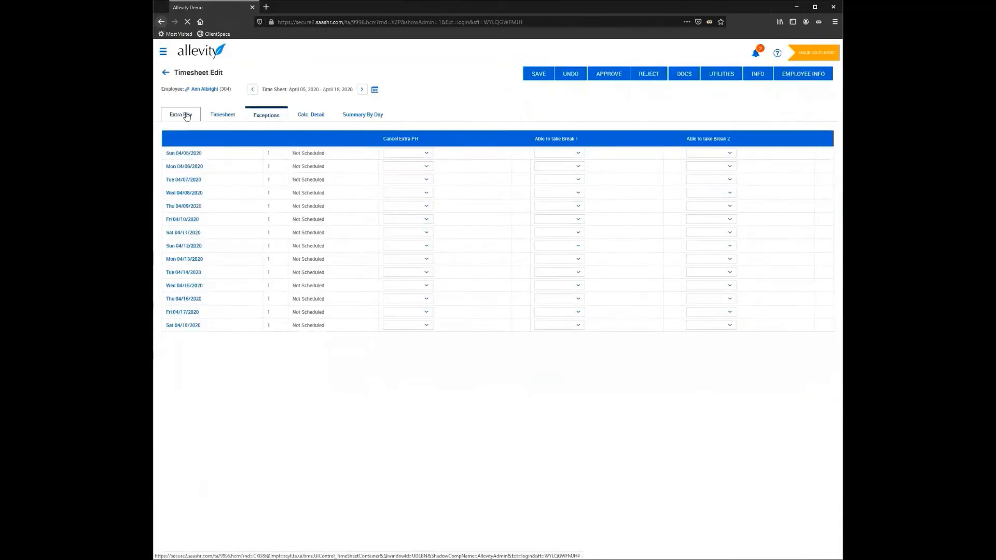
{"action": "left_click", "coordinate": [236, 120]}
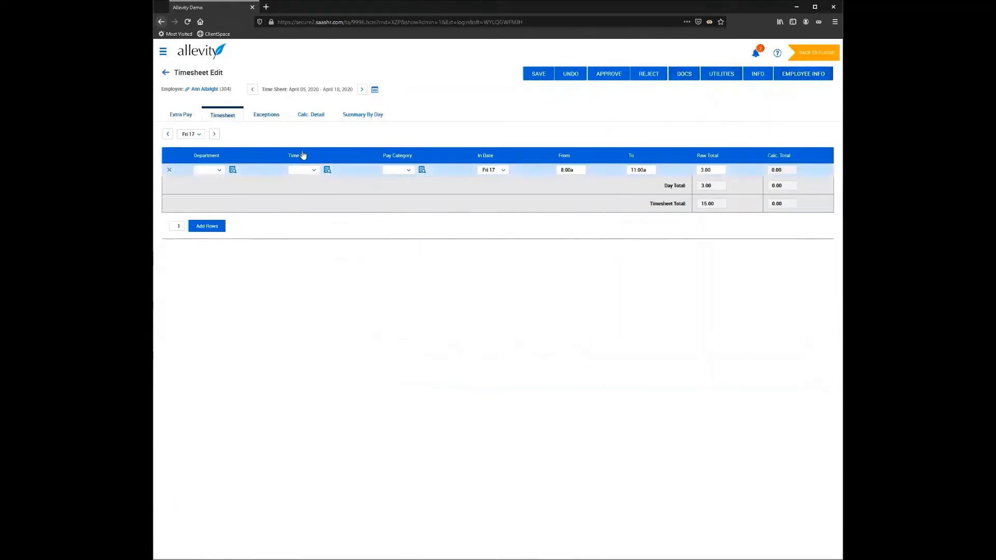
- Fill in the missing 1:00p start time on Wed 04/15/2020, save the timesheet, check its daily summary and return to the dashboard
{"action": "left_click", "coordinate": [377, 114]}
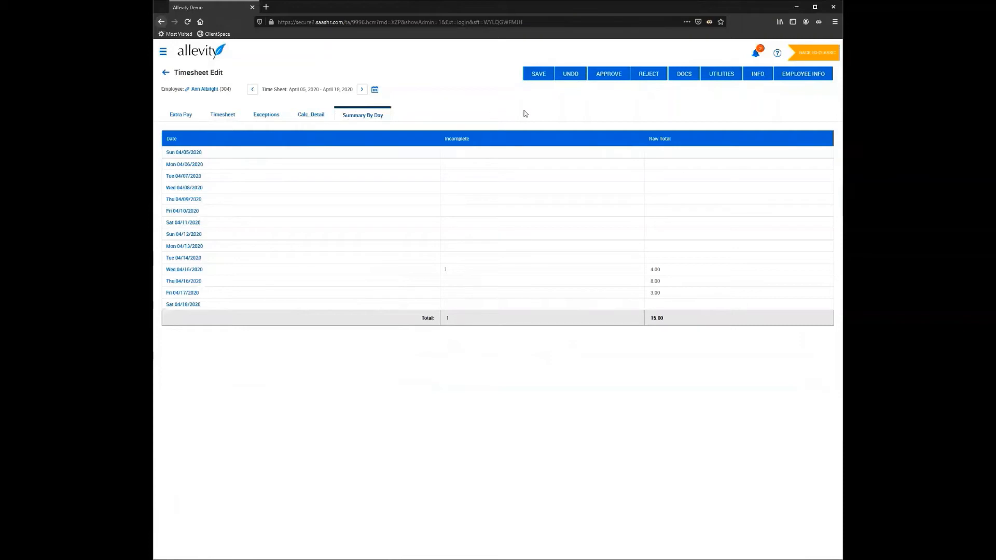
{"action": "left_click", "coordinate": [250, 272]}
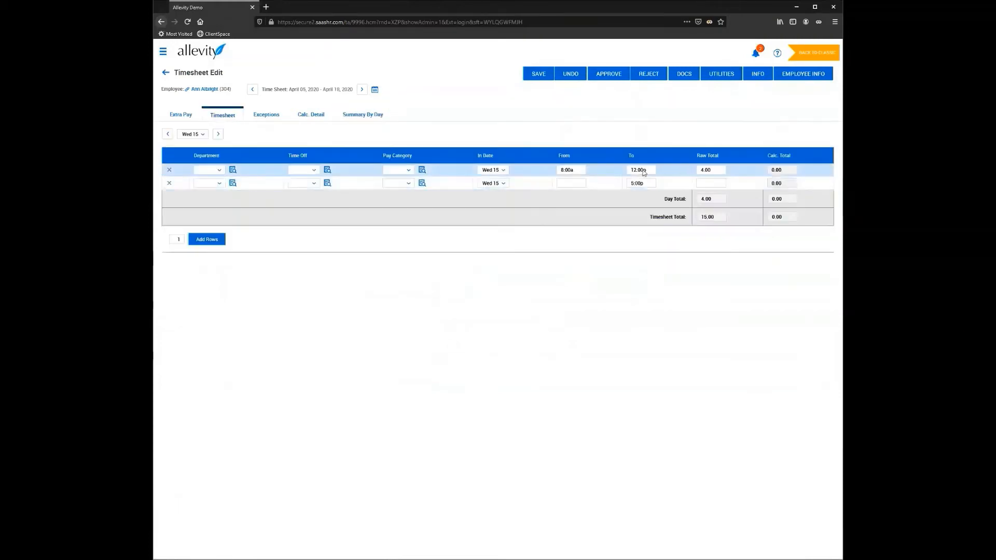
{"action": "left_click", "coordinate": [581, 184]}
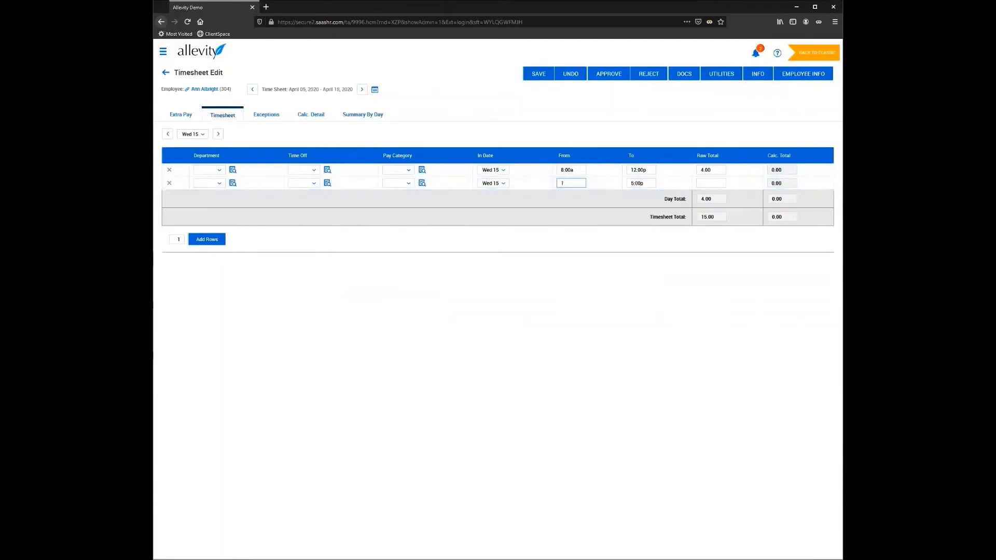
{"action": "type", "text": "1p"}
{"action": "key", "text": "Return"}
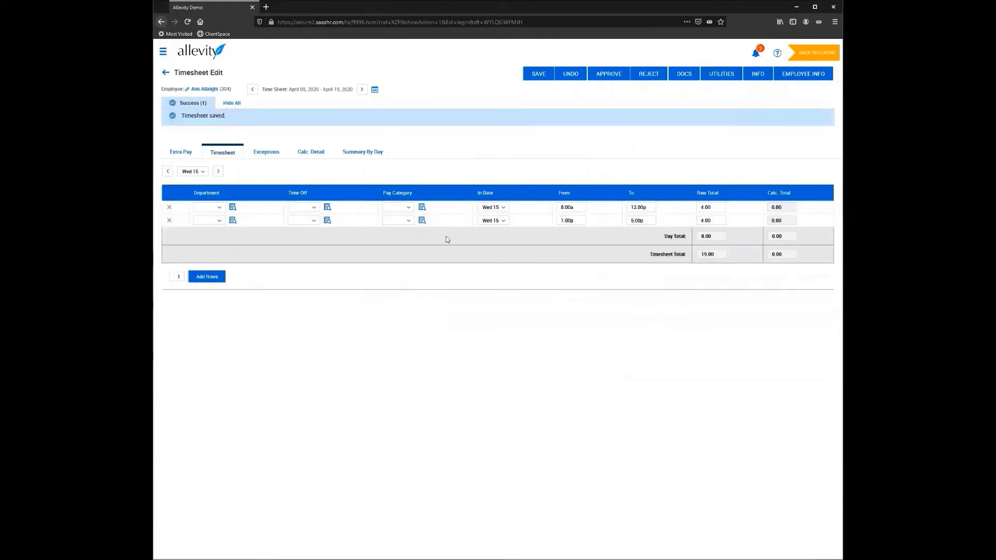
{"action": "left_click", "coordinate": [363, 152]}
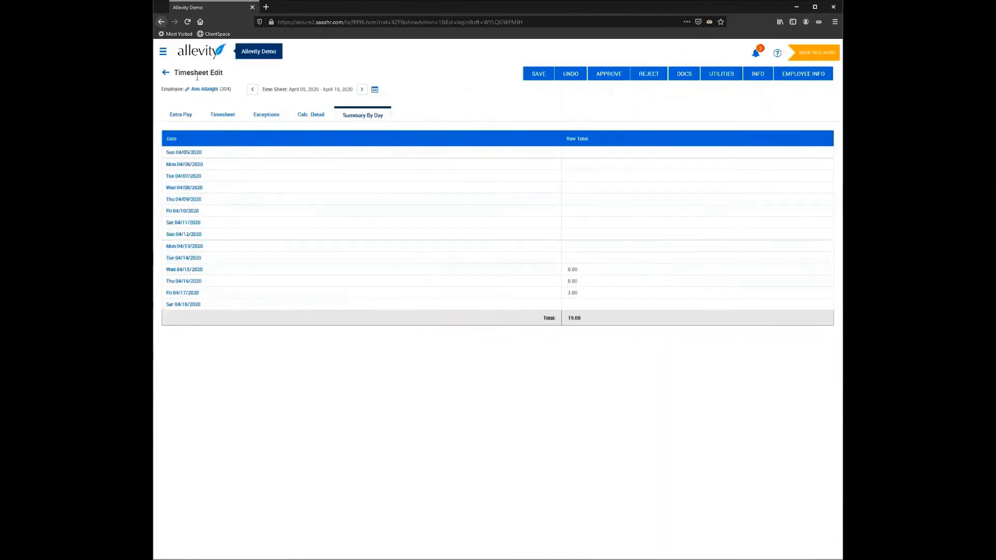
{"action": "left_click", "coordinate": [165, 74]}
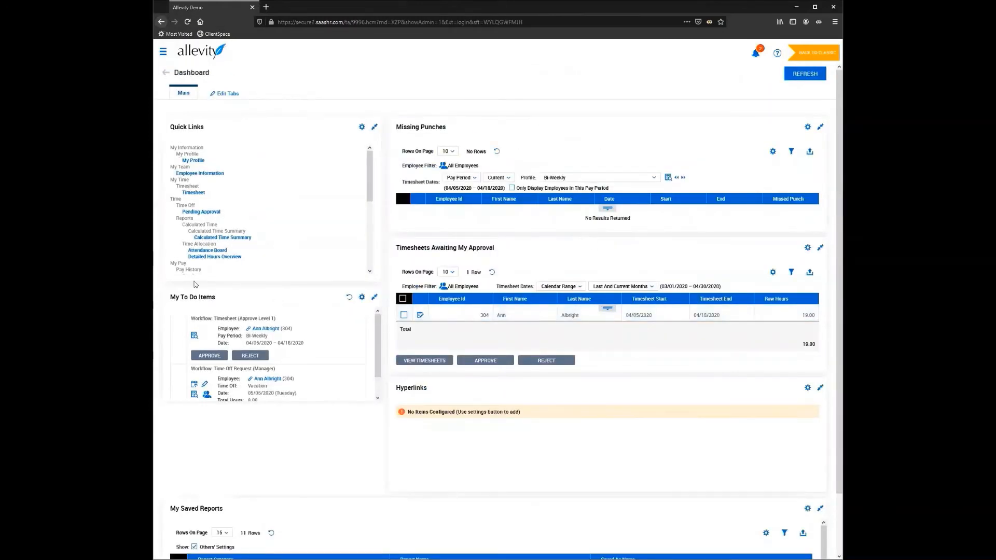
- Open the team's list of all open time off requests under Time
{"action": "scroll", "coordinate": [235, 308], "scroll_direction": "down", "scroll_amount": 2}
{"action": "left_click", "coordinate": [162, 52]}
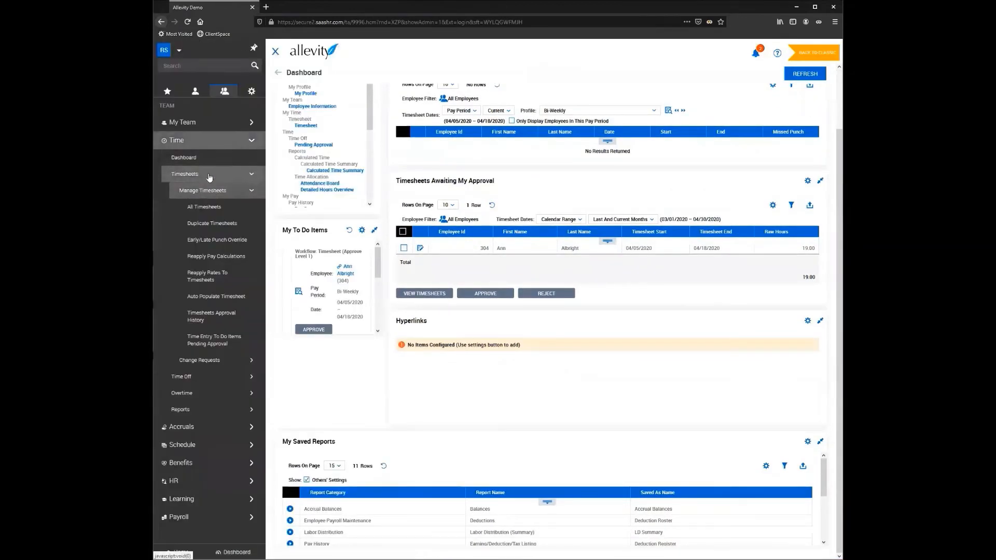
{"action": "left_click", "coordinate": [210, 175]}
{"action": "left_click", "coordinate": [202, 190]}
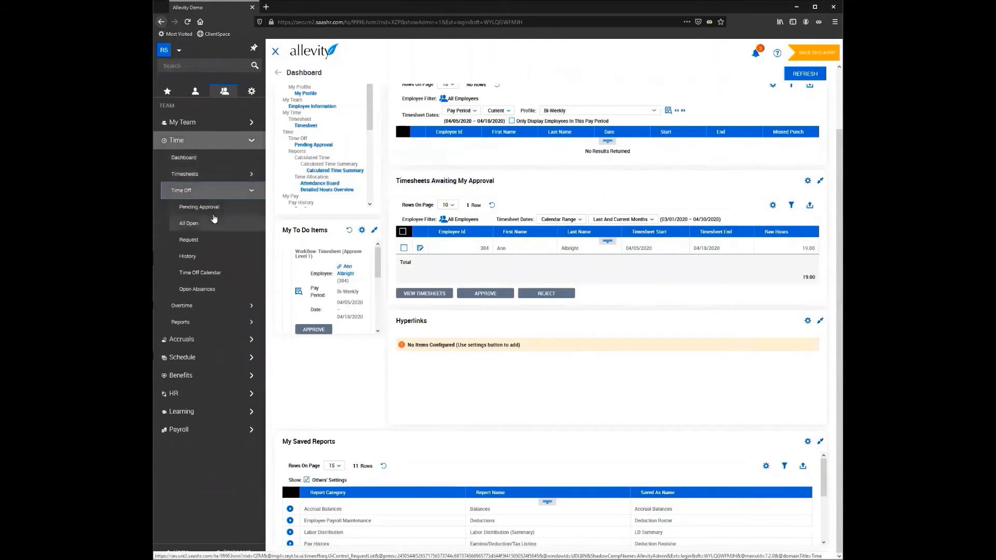
{"action": "left_click", "coordinate": [201, 223]}
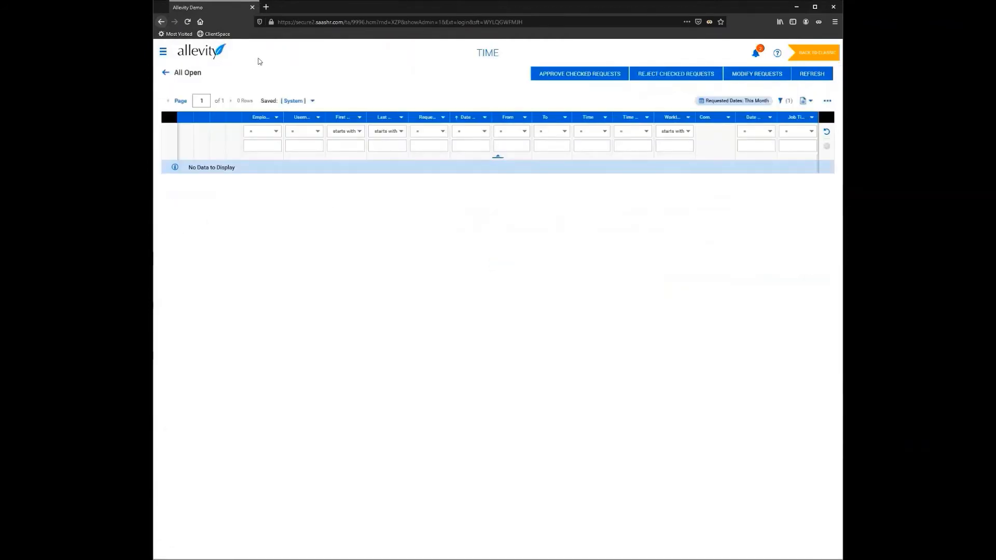
- Filter the open time off requests by requested dates to the calendar range This Quarter
{"action": "left_click", "coordinate": [740, 100]}
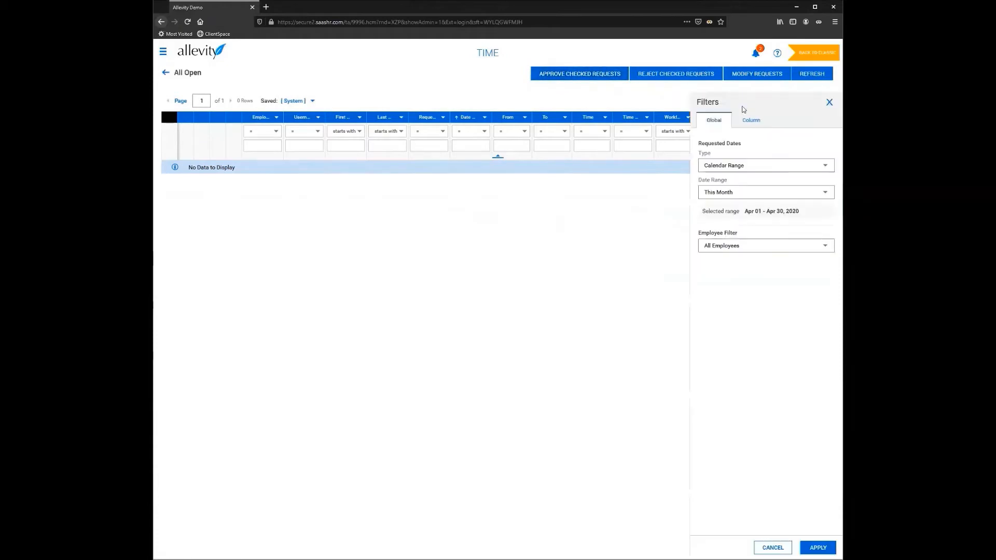
{"action": "left_click", "coordinate": [737, 193]}
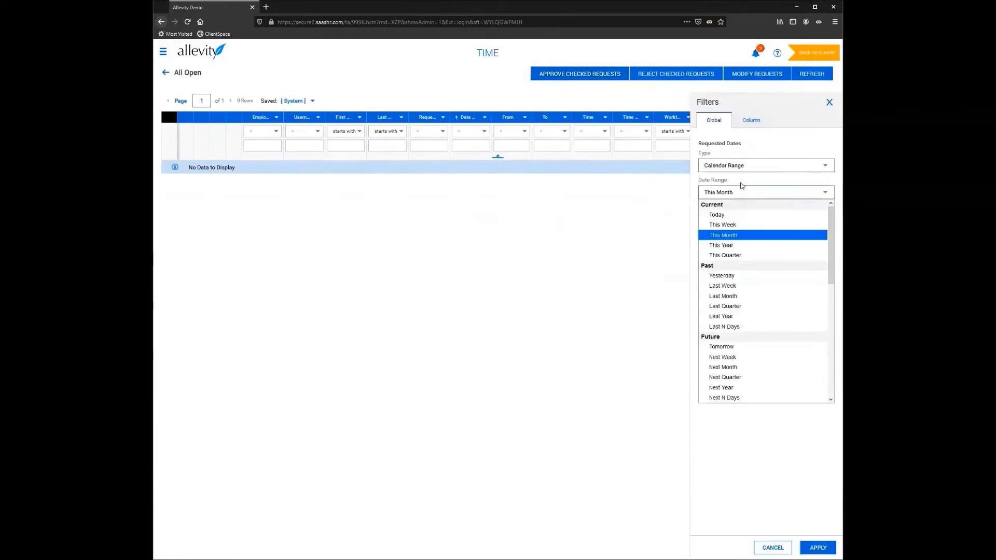
{"action": "left_click", "coordinate": [734, 256]}
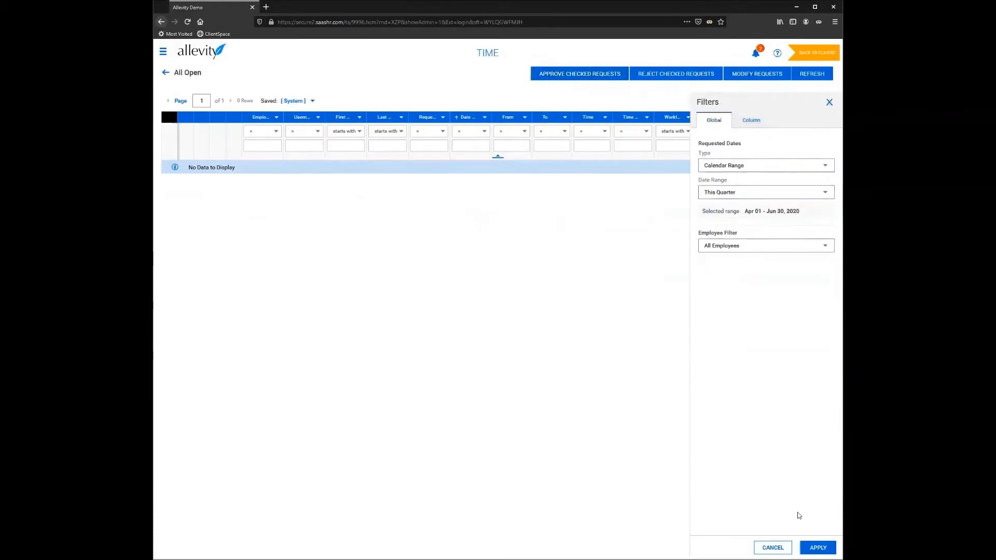
{"action": "left_click", "coordinate": [815, 548]}
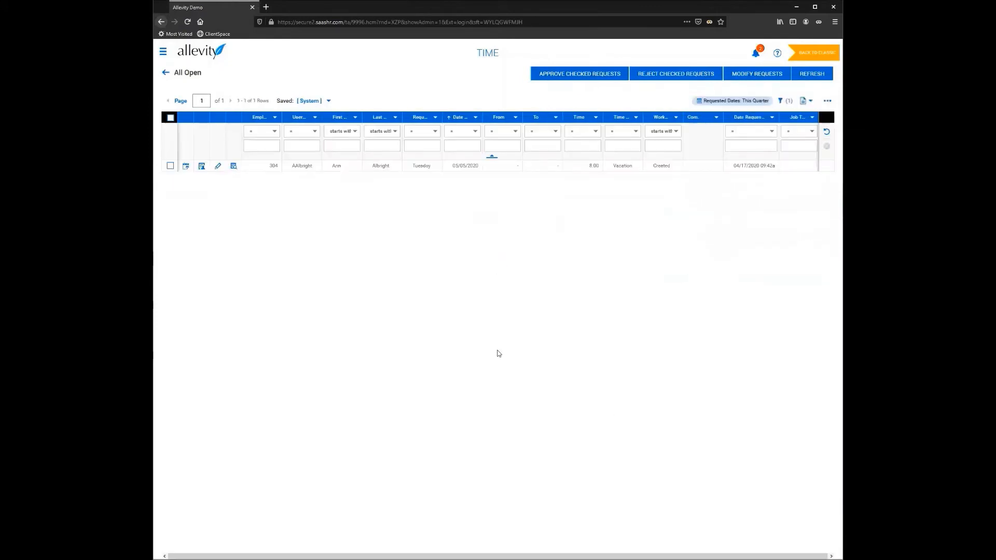
- Review the employee's vacation request for 05/05/2020 and approve it without a comment
{"action": "double_click", "coordinate": [262, 170]}
{"action": "left_click_drag", "start_coordinate": [450, 167], "coordinate": [493, 165]}
{"action": "left_click_drag", "start_coordinate": [333, 165], "coordinate": [589, 193]}
{"action": "left_click", "coordinate": [170, 165]}
{"action": "left_click", "coordinate": [572, 77]}
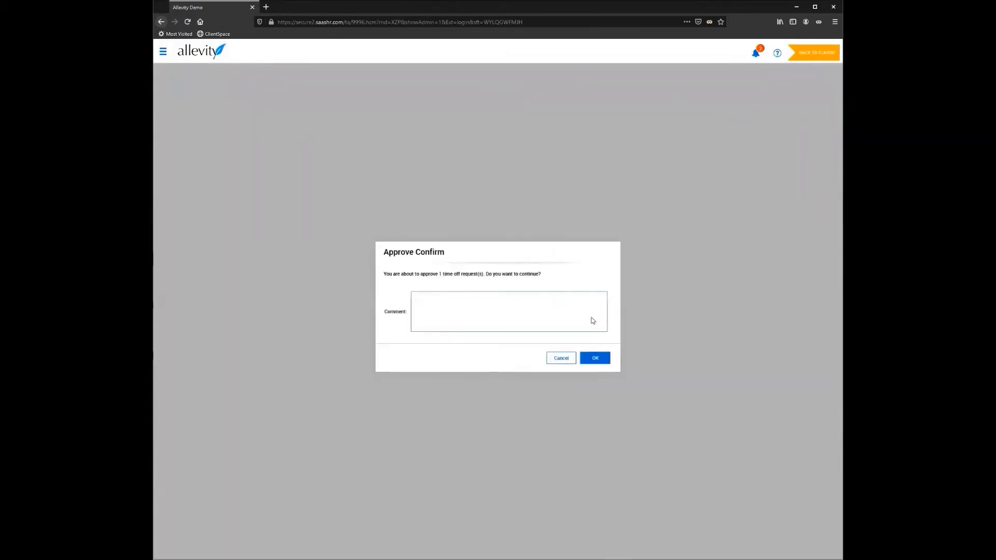
{"action": "left_click", "coordinate": [595, 358]}
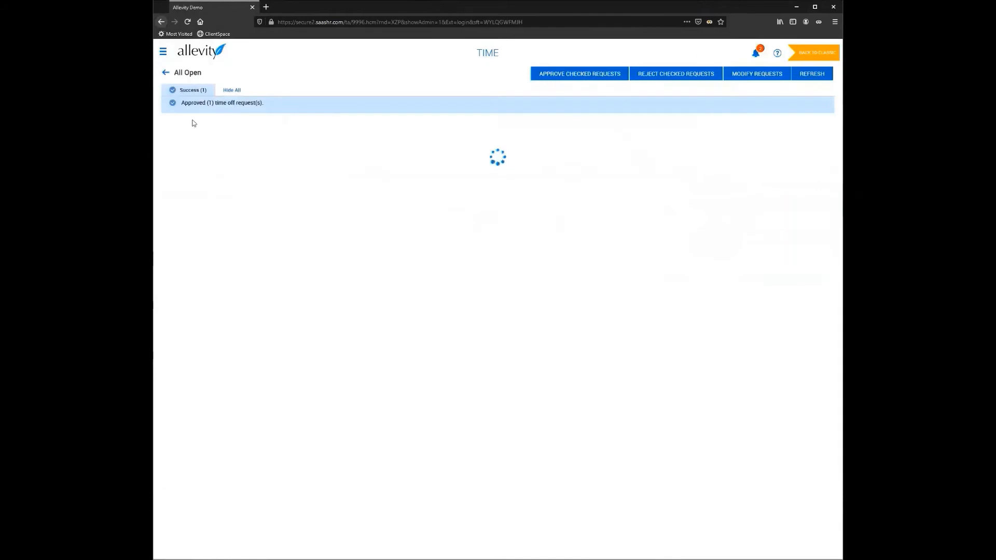
{"action": "left_click_drag", "start_coordinate": [179, 103], "coordinate": [306, 95]}
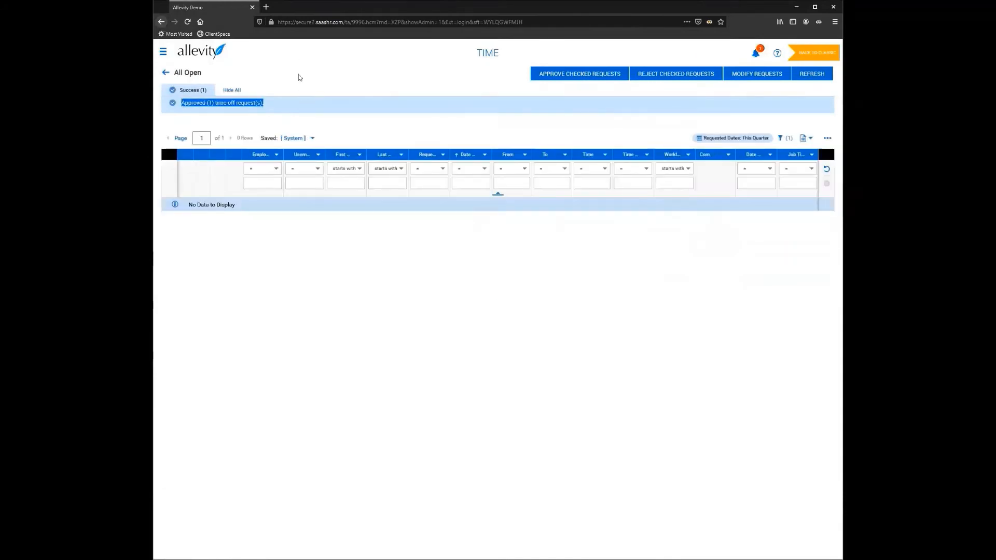
{"action": "left_click", "coordinate": [294, 83]}
- Return to the dashboard and approve the level 1 timesheet workflow for 04/05/2020 – 04/18/2020 in My To Do Items
{"action": "left_click", "coordinate": [165, 75]}
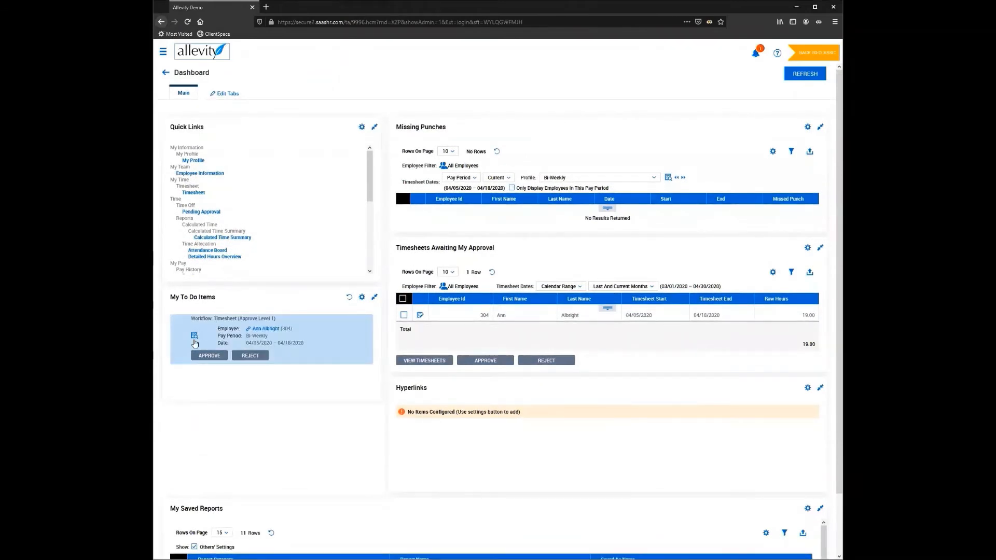
{"action": "left_click", "coordinate": [219, 360]}
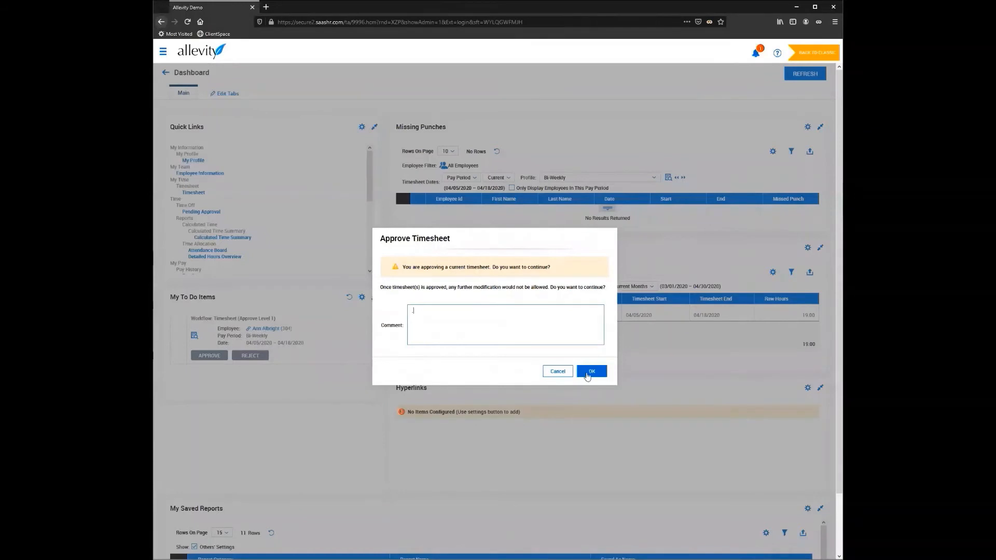
{"action": "left_click", "coordinate": [589, 372]}
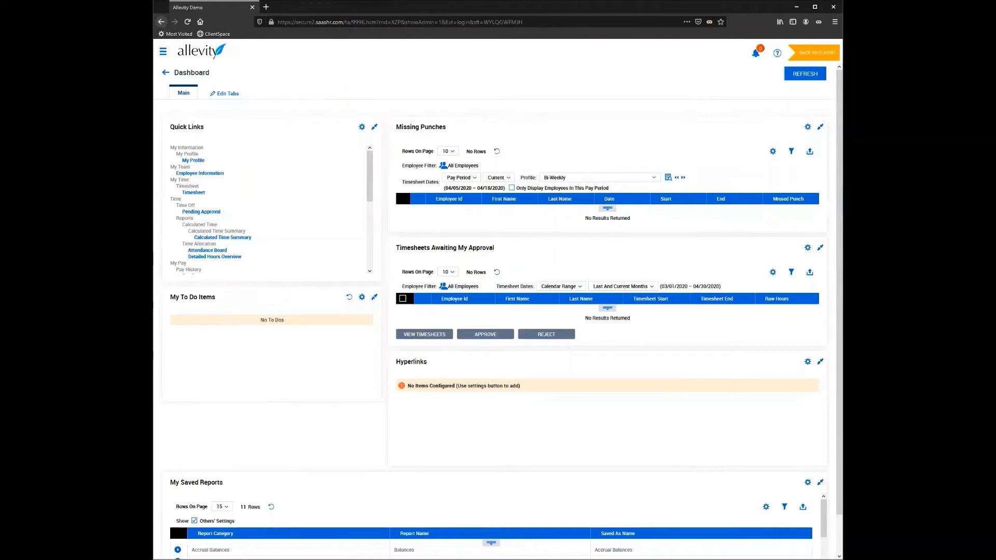
- Open Time Prep for the latest listed bi-weekly pay period in Process Timesheets, and look through its checklist, including Pending Time Off Requests
{"action": "scroll", "coordinate": [263, 189], "scroll_direction": "down", "scroll_amount": 3}
{"action": "scroll", "coordinate": [263, 189], "scroll_direction": "down", "scroll_amount": 5}
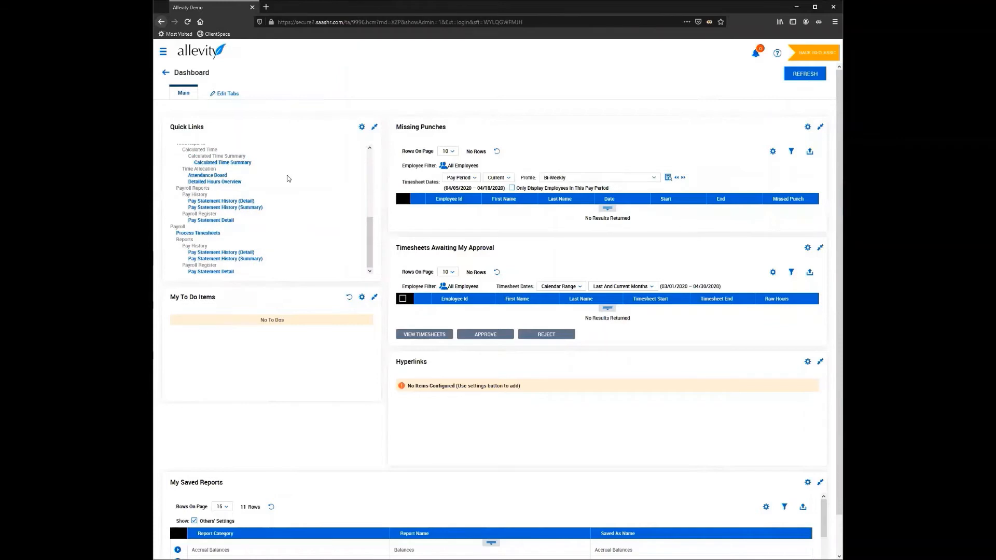
{"action": "left_click", "coordinate": [193, 192]}
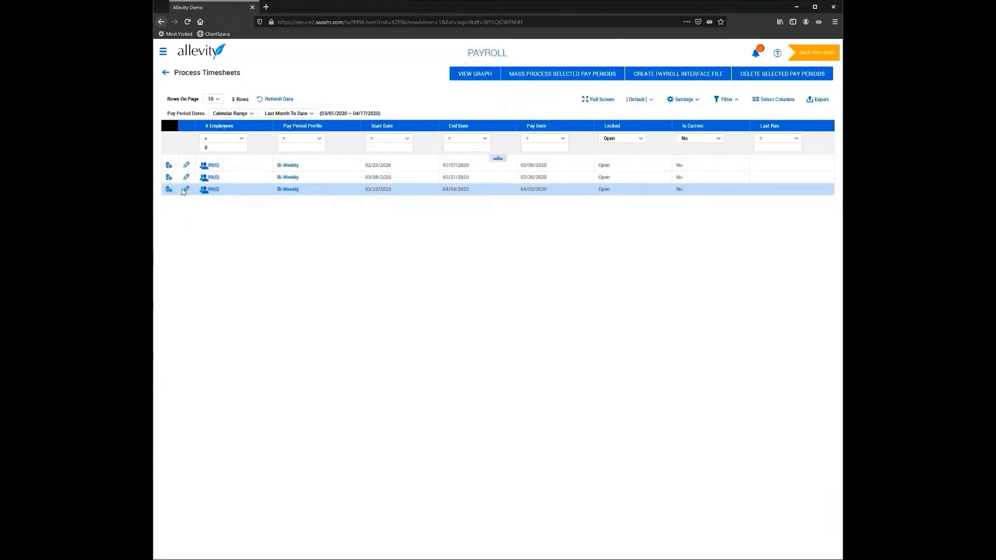
{"action": "left_click", "coordinate": [167, 190]}
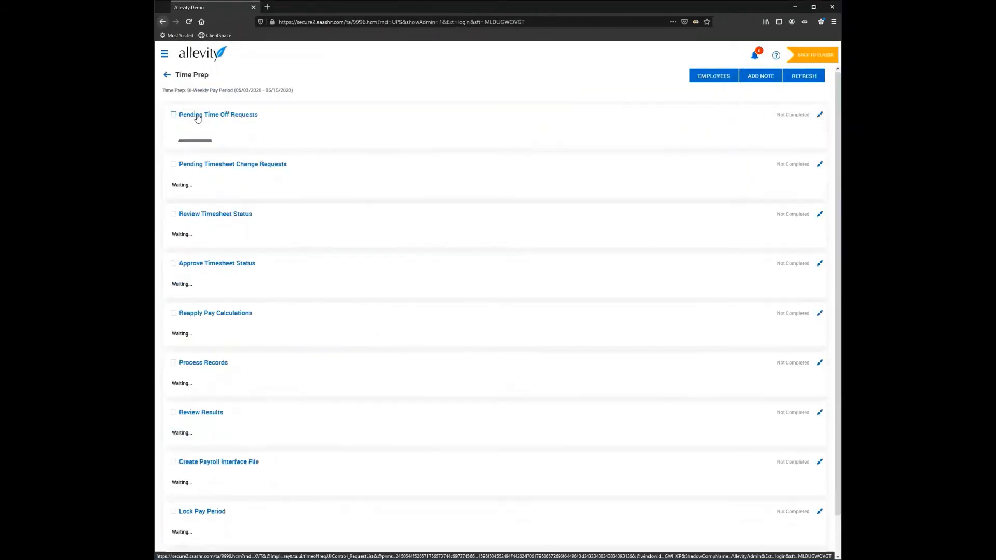
{"action": "scroll", "coordinate": [333, 203], "scroll_direction": "down", "scroll_amount": 2}
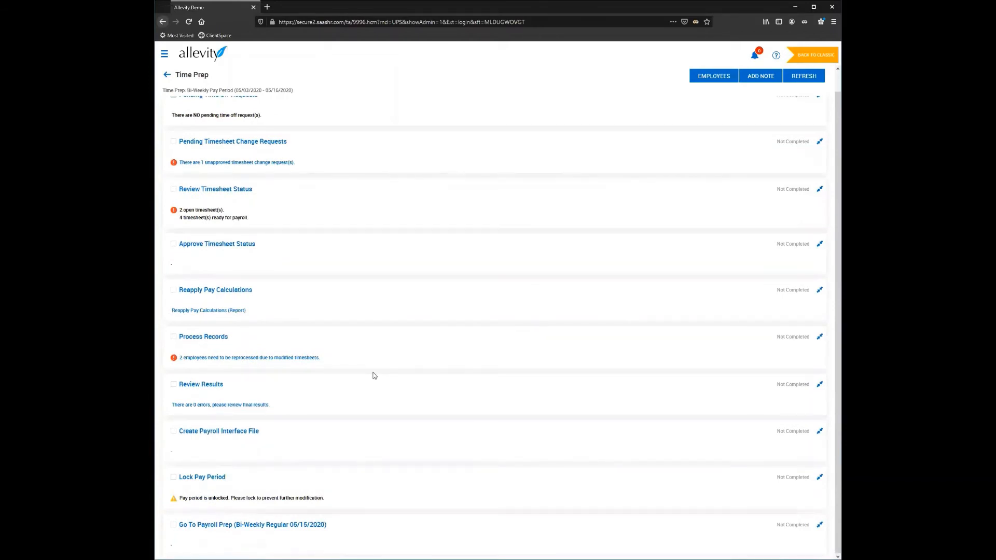
{"action": "scroll", "coordinate": [375, 358], "scroll_direction": "up", "scroll_amount": 1}
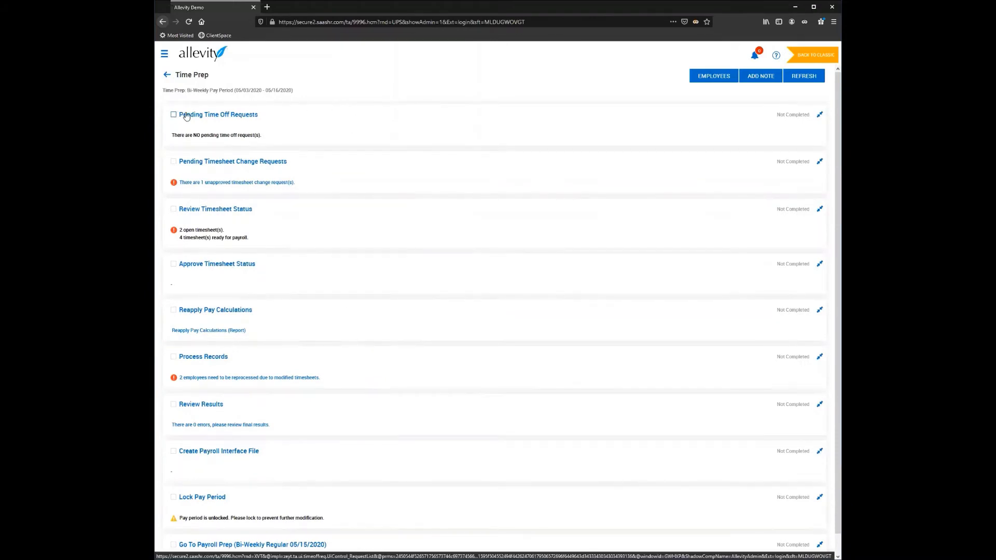
{"action": "left_click_drag", "start_coordinate": [175, 133], "coordinate": [268, 136]}
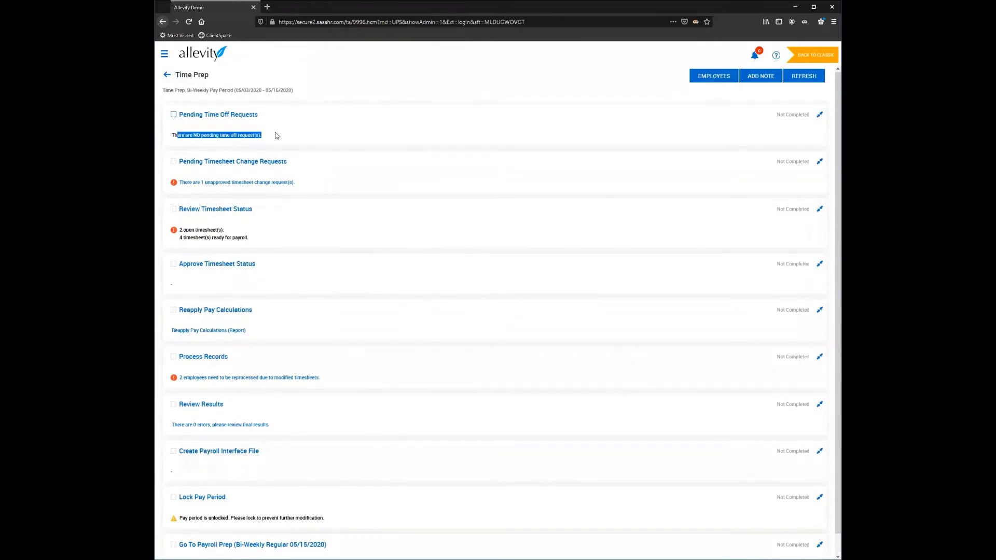
{"action": "left_click", "coordinate": [276, 136]}
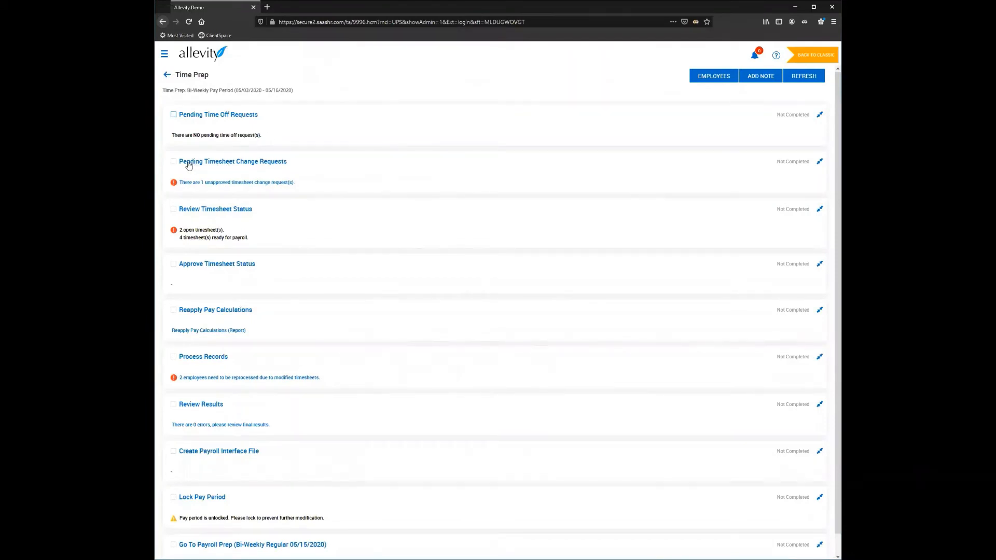
- Approve the pending timesheet change request adding a time entry on 05/07/2020, and return to the Time Prep checklist
{"action": "left_click", "coordinate": [264, 162]}
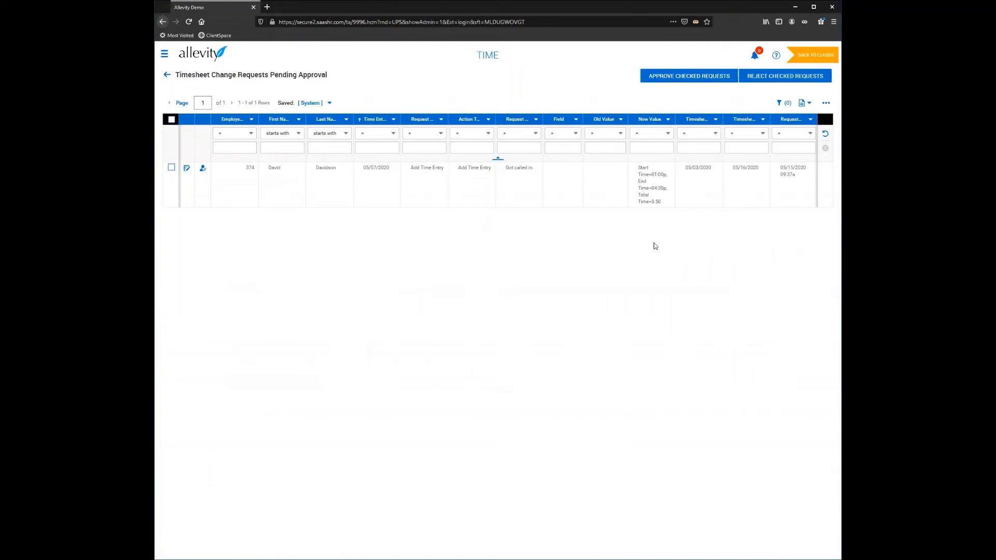
{"action": "left_click", "coordinate": [171, 168]}
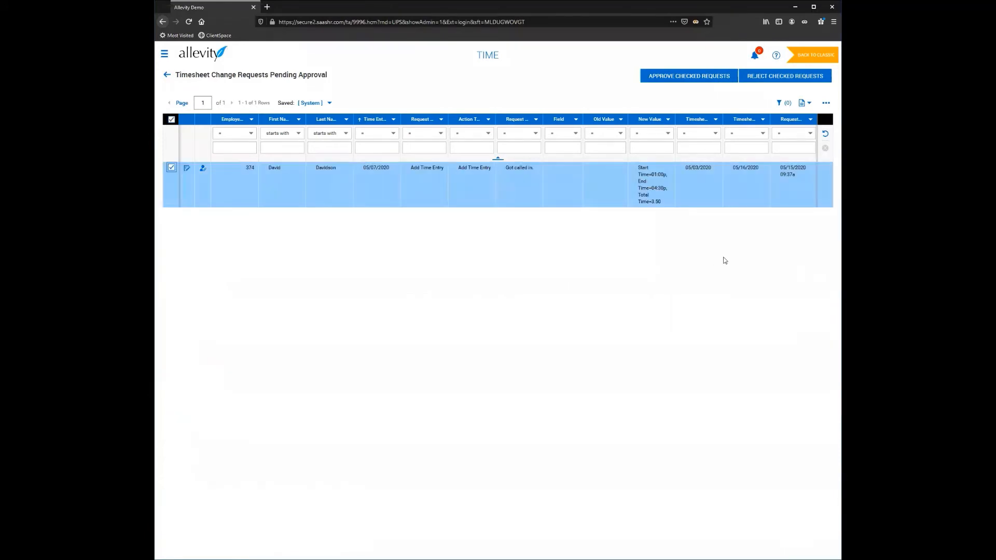
{"action": "left_click", "coordinate": [682, 78]}
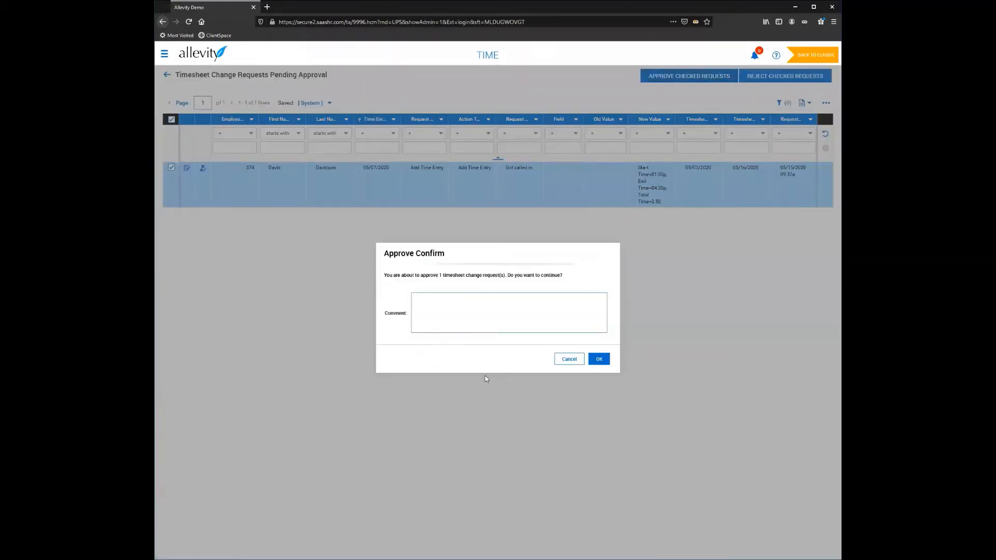
{"action": "left_click", "coordinate": [593, 359]}
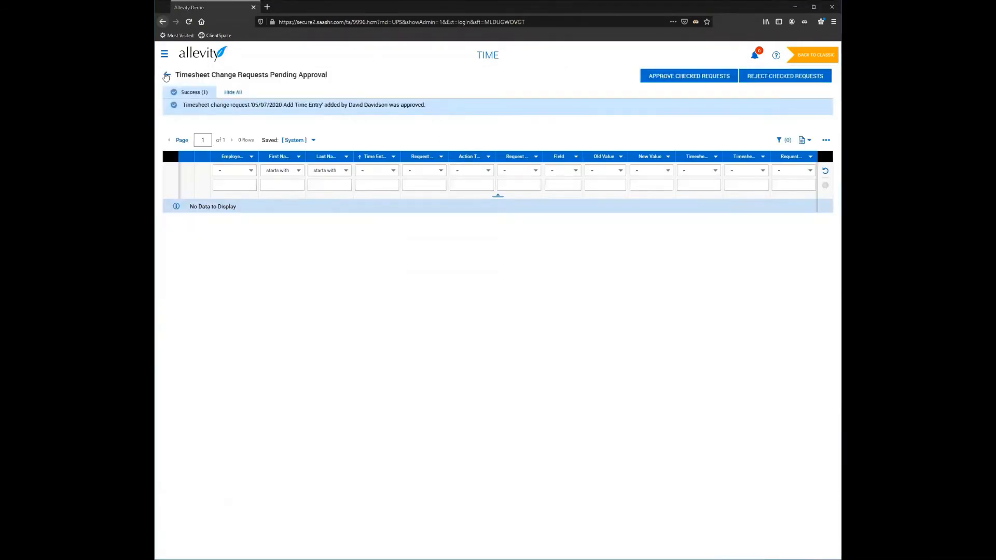
{"action": "left_click", "coordinate": [167, 76]}
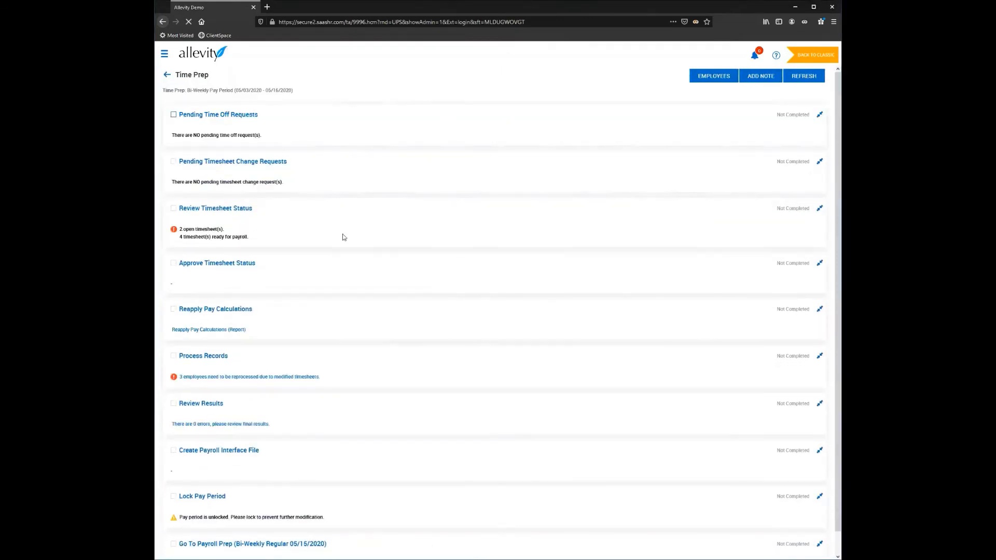
- Check the open and ready timesheets under Review Timesheet Status, and open the unapproved timesheets report
{"action": "left_click_drag", "start_coordinate": [225, 228], "coordinate": [181, 229]}
{"action": "left_click", "coordinate": [265, 234]}
{"action": "left_click_drag", "start_coordinate": [202, 236], "coordinate": [183, 236]}
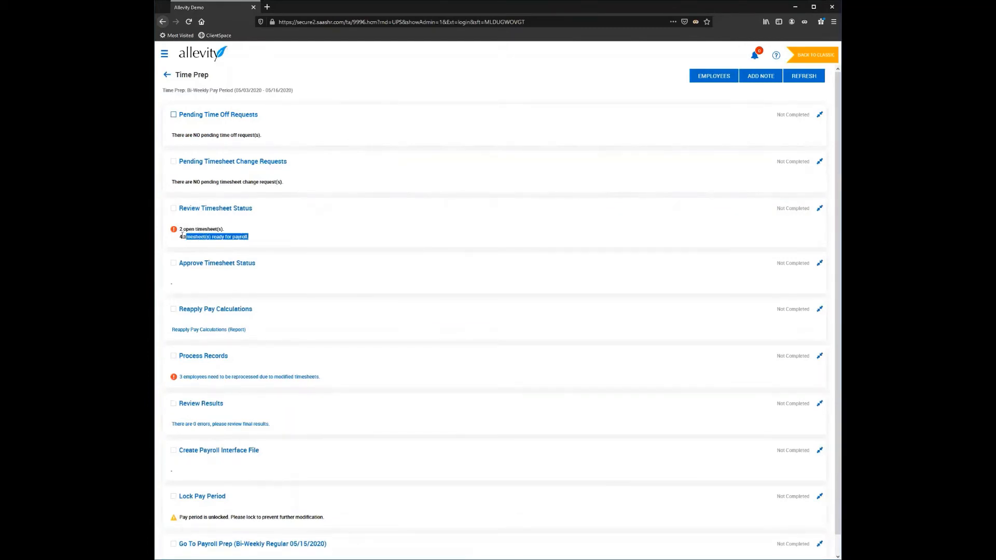
{"action": "left_click", "coordinate": [214, 236]}
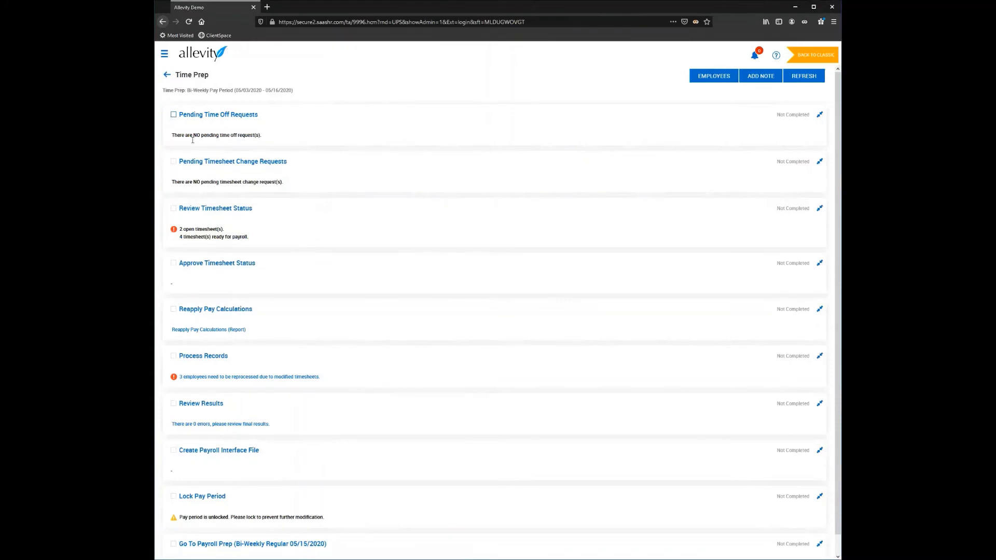
{"action": "left_click", "coordinate": [200, 209]}
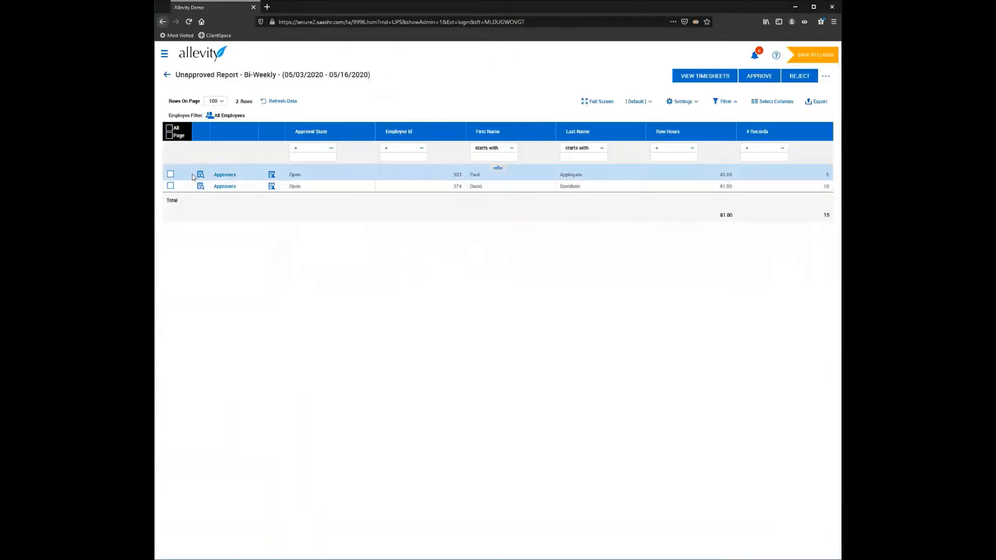
- Select both open timesheets in the unapproved report and open them for viewing
{"action": "left_click", "coordinate": [170, 175]}
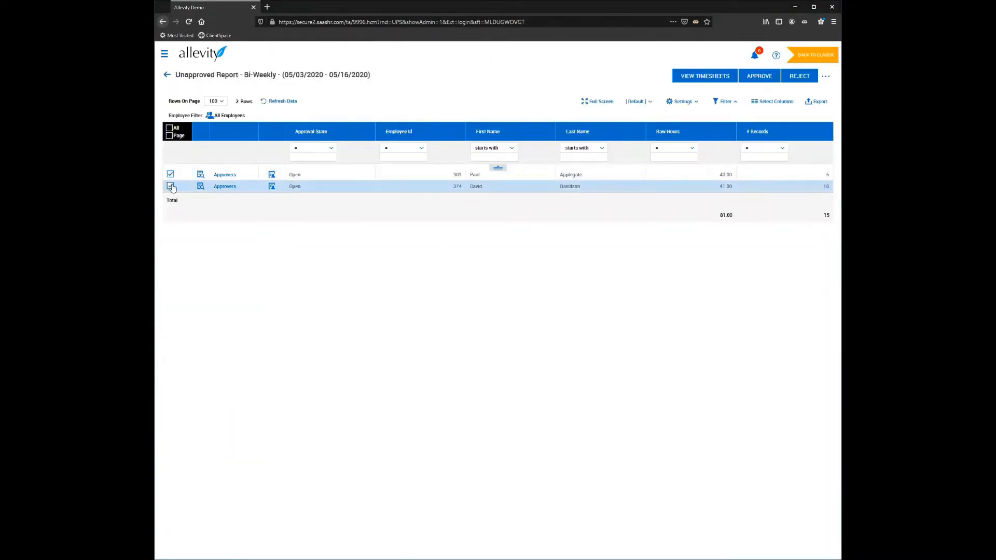
{"action": "left_click", "coordinate": [170, 186]}
{"action": "left_click", "coordinate": [171, 175]}
{"action": "left_click", "coordinate": [171, 174]}
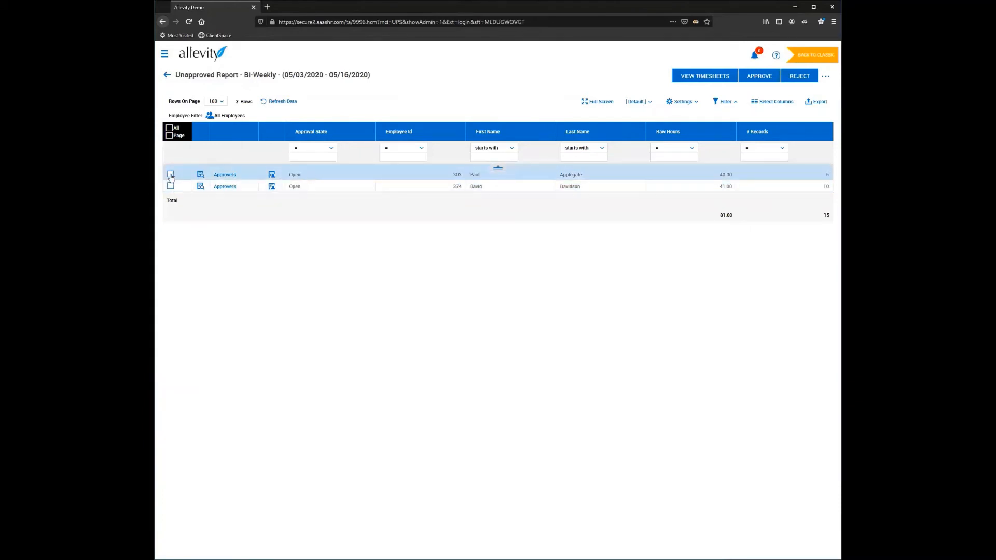
{"action": "left_click", "coordinate": [171, 186]}
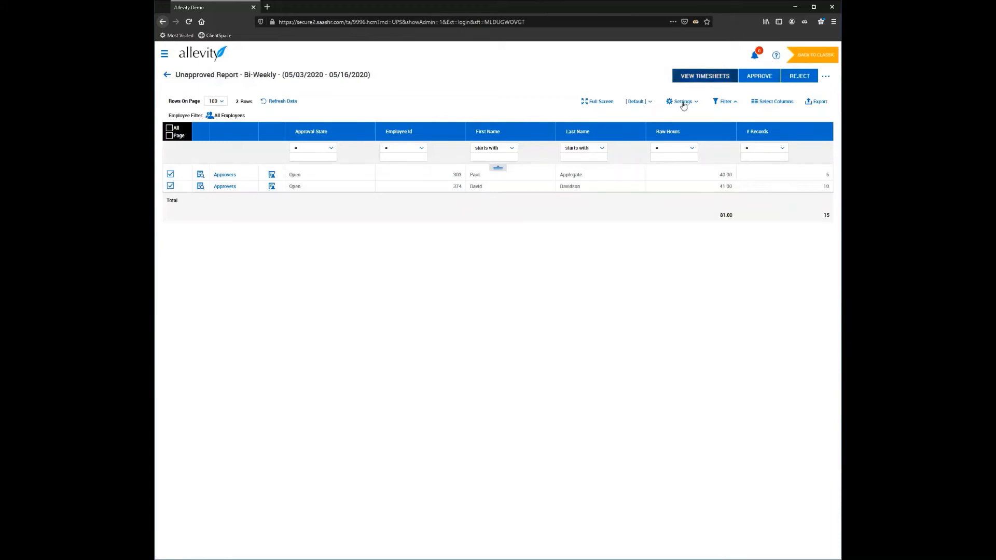
{"action": "left_click", "coordinate": [695, 76]}
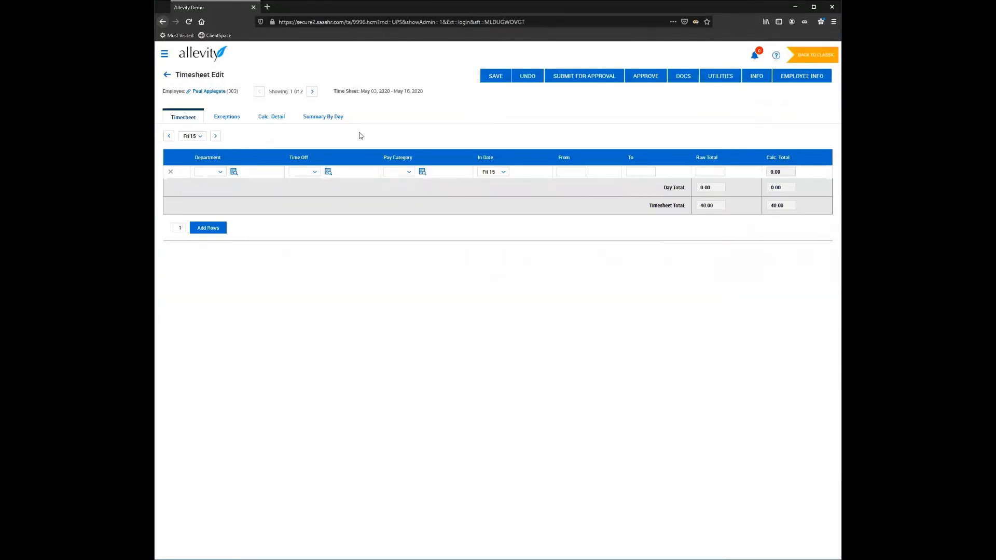
- Check the Thu 7 entry on the first employee's timesheet and approve that timesheet without a comment
{"action": "left_click", "coordinate": [191, 137]}
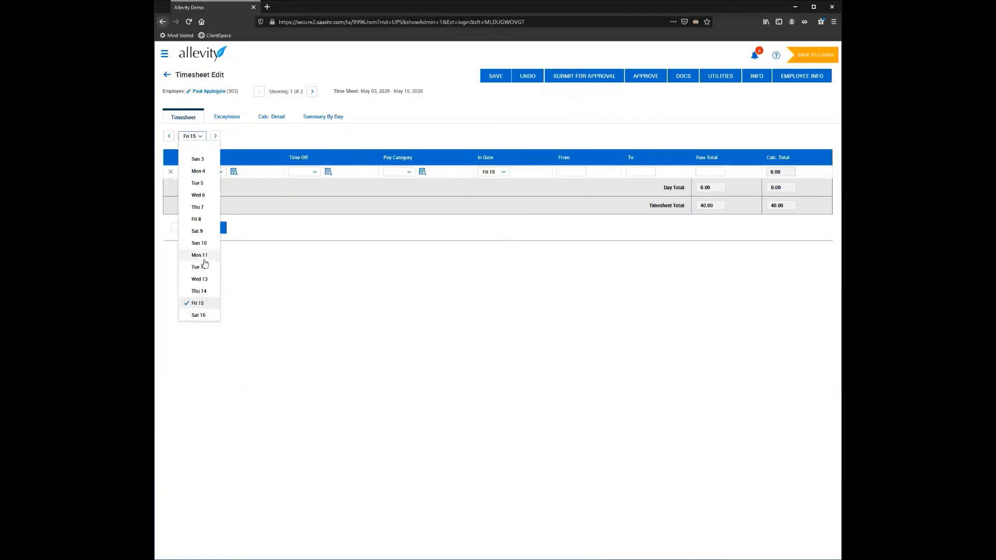
{"action": "left_click", "coordinate": [203, 208]}
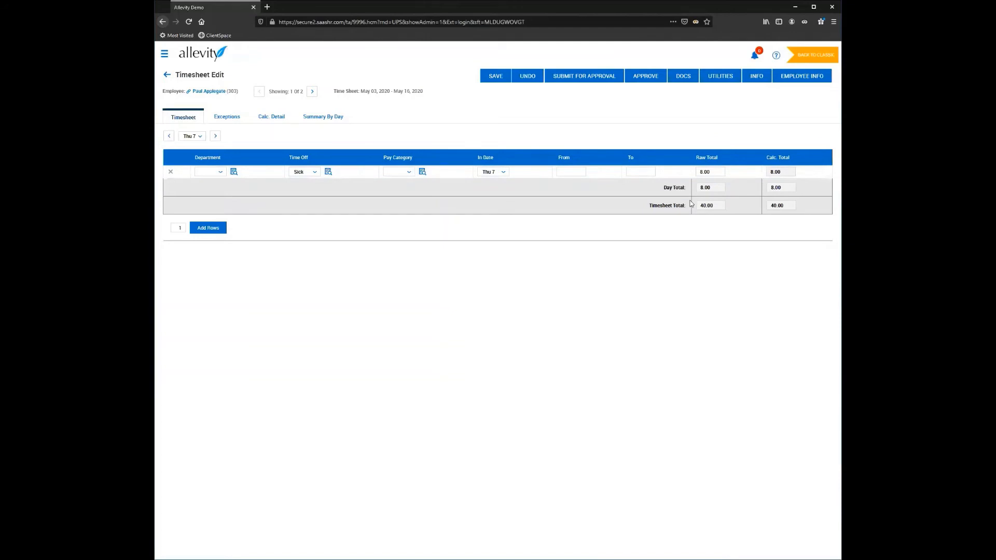
{"action": "left_click", "coordinate": [643, 80]}
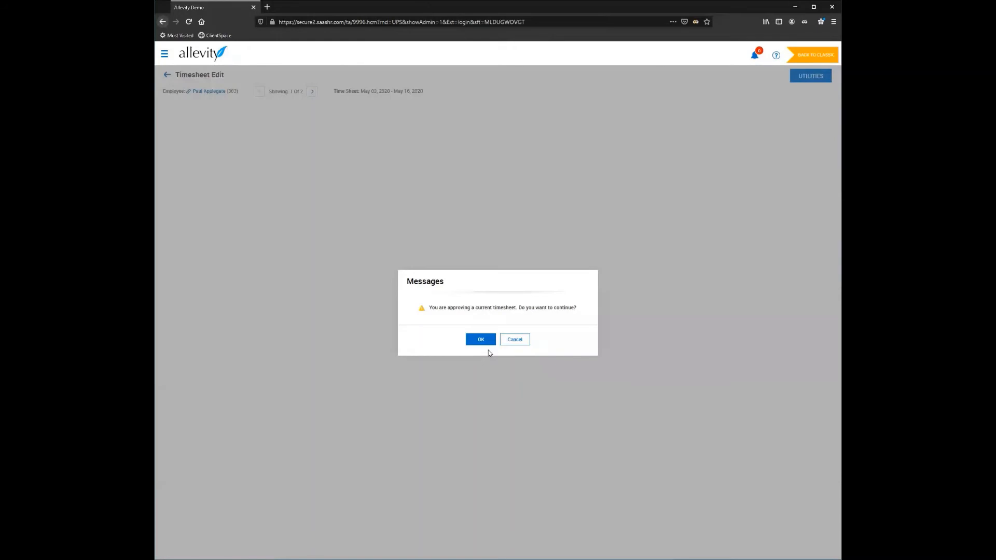
{"action": "left_click", "coordinate": [480, 341]}
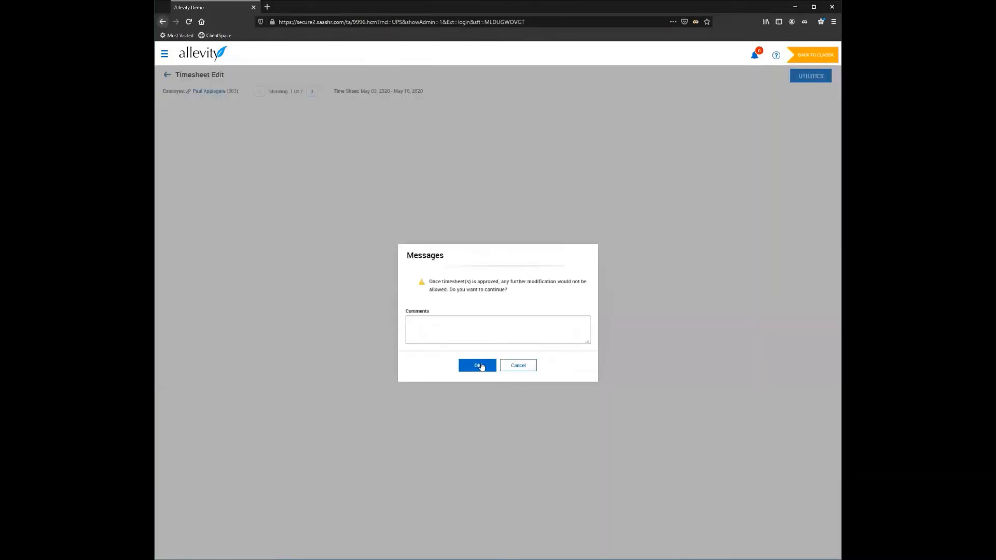
{"action": "left_click", "coordinate": [478, 366]}
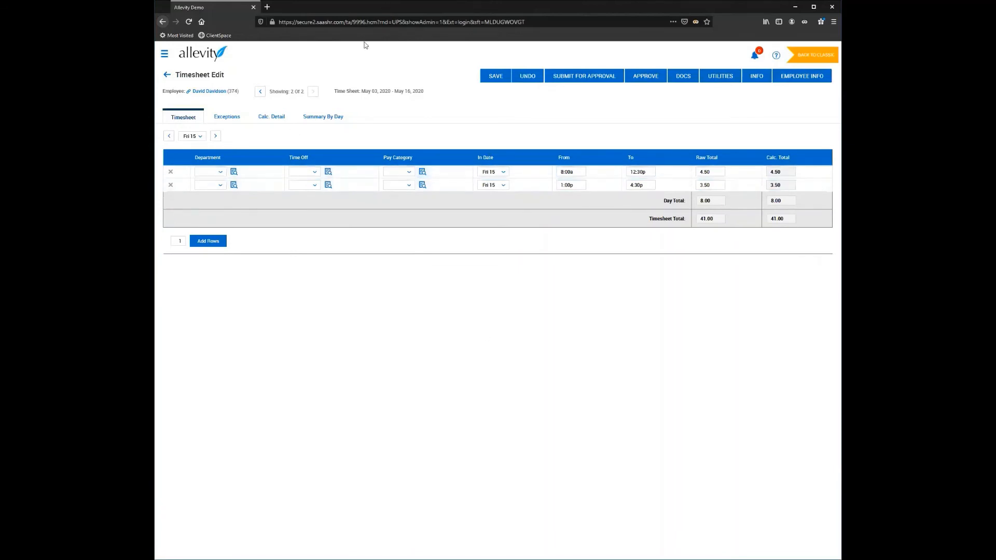
- Approve the second employee's timesheet without a comment and return to the Time Prep checklist
{"action": "left_click", "coordinate": [644, 76]}
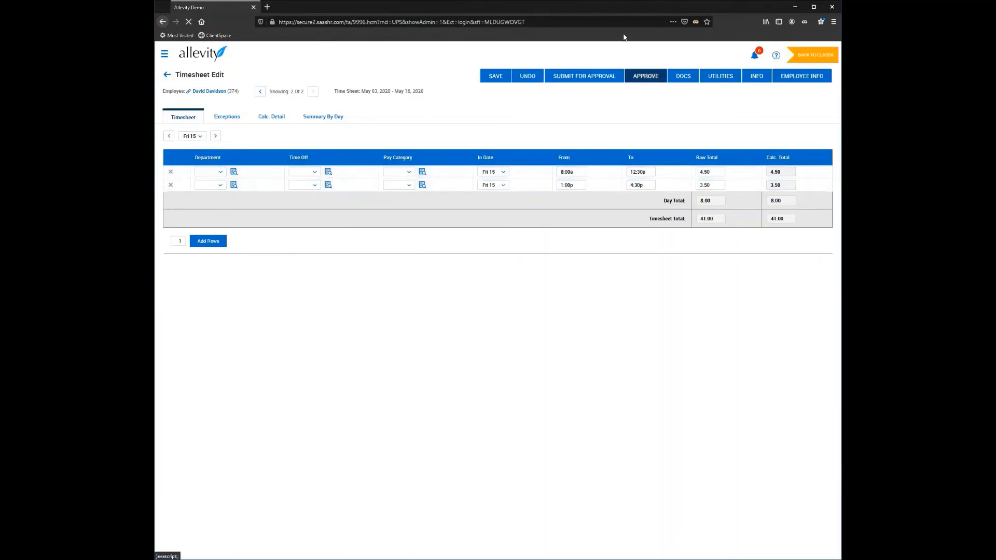
{"action": "left_click", "coordinate": [476, 344]}
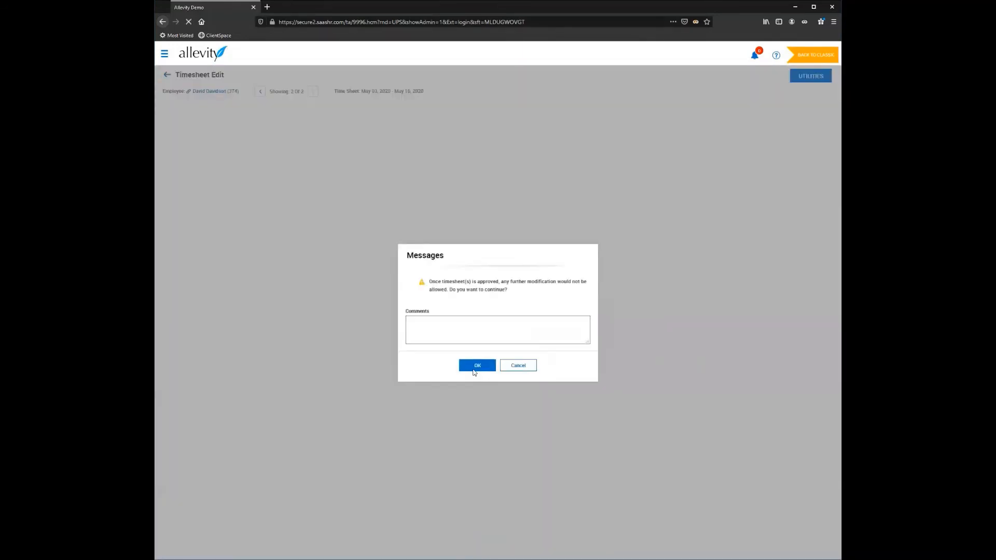
{"action": "left_click", "coordinate": [473, 370]}
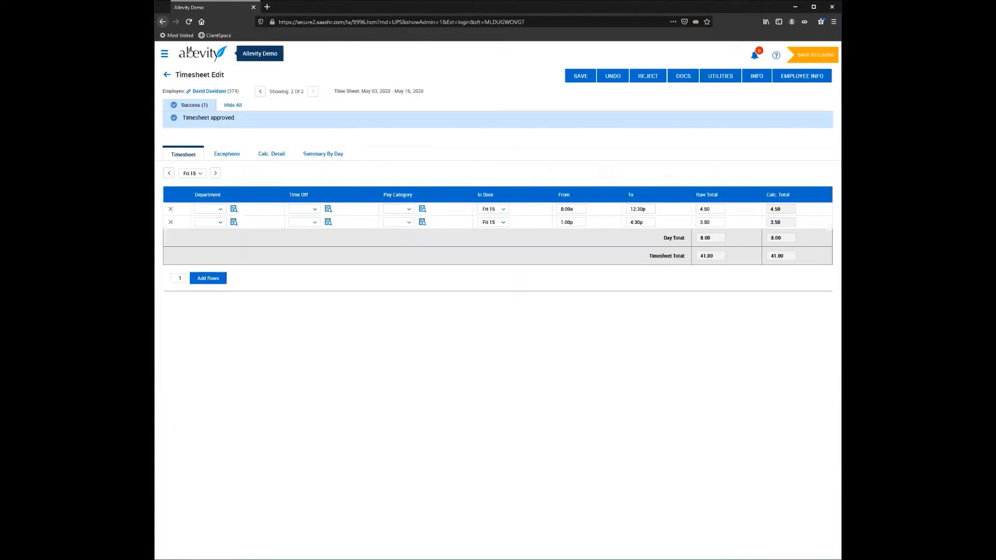
{"action": "left_click", "coordinate": [167, 77]}
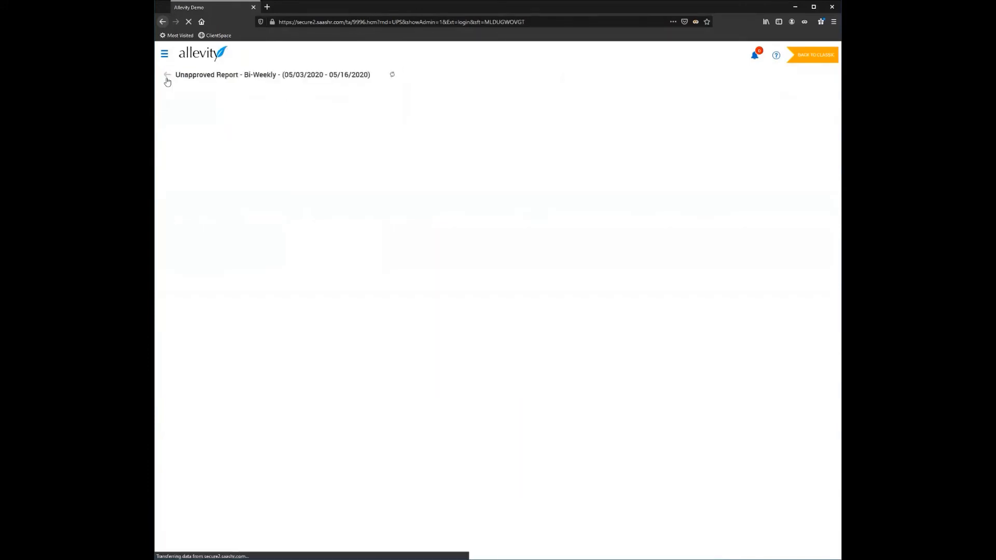
{"action": "left_click", "coordinate": [167, 77]}
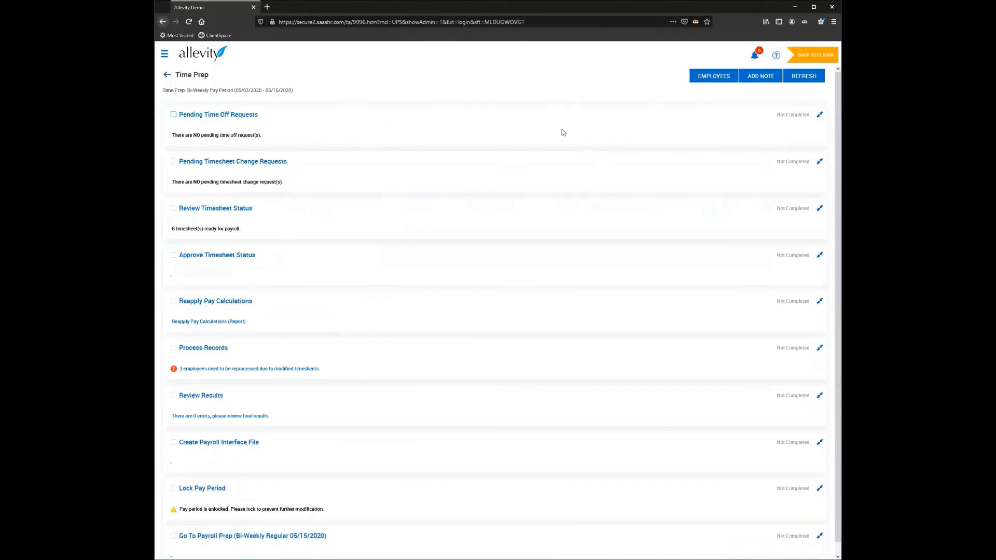
- Check the updated timesheet status, and run Process Records for the employee pay periods
{"action": "triple_click", "coordinate": [207, 228]}
{"action": "left_click", "coordinate": [277, 221]}
{"action": "scroll", "coordinate": [284, 215], "scroll_direction": "down", "scroll_amount": 1}
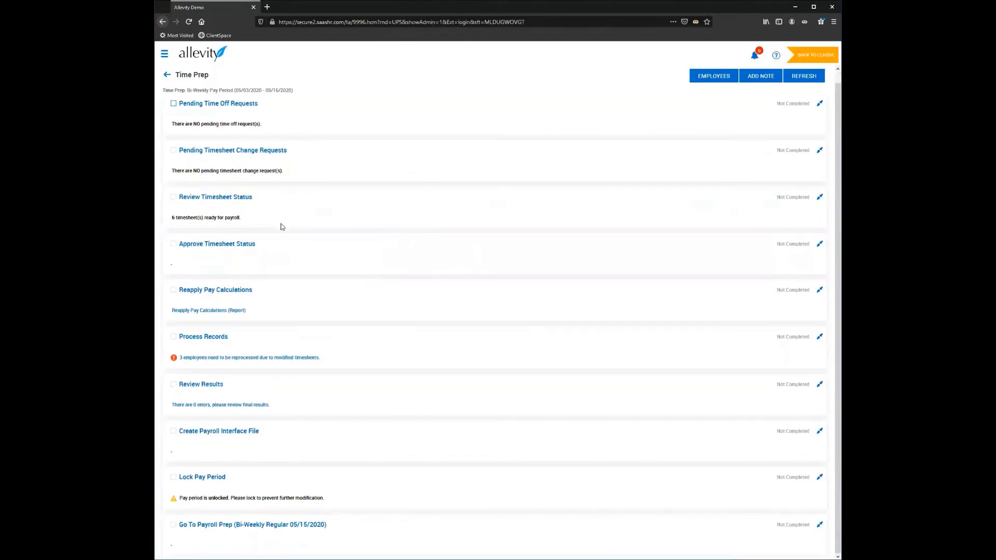
{"action": "left_click", "coordinate": [194, 337]}
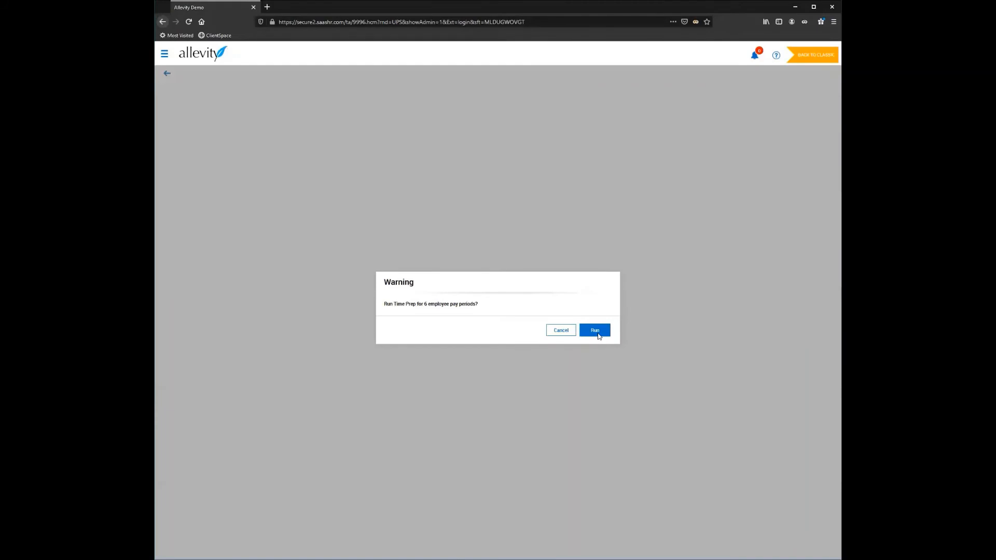
{"action": "left_click", "coordinate": [597, 332]}
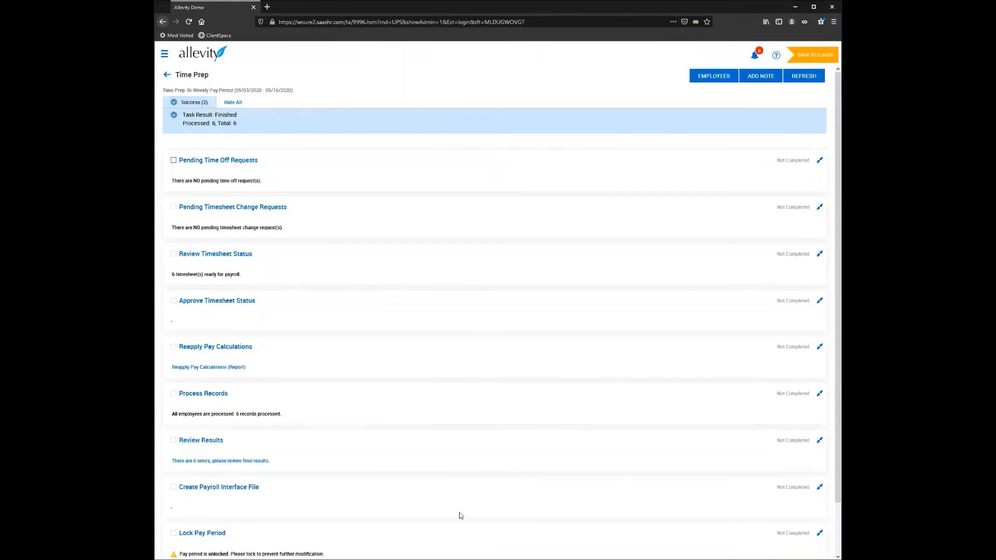
- Lock the bi-weekly pay period 05/03/2020 - 05/16/2020 in the Time Prep checklist
{"action": "scroll", "coordinate": [193, 415], "scroll_direction": "down", "scroll_amount": 2}
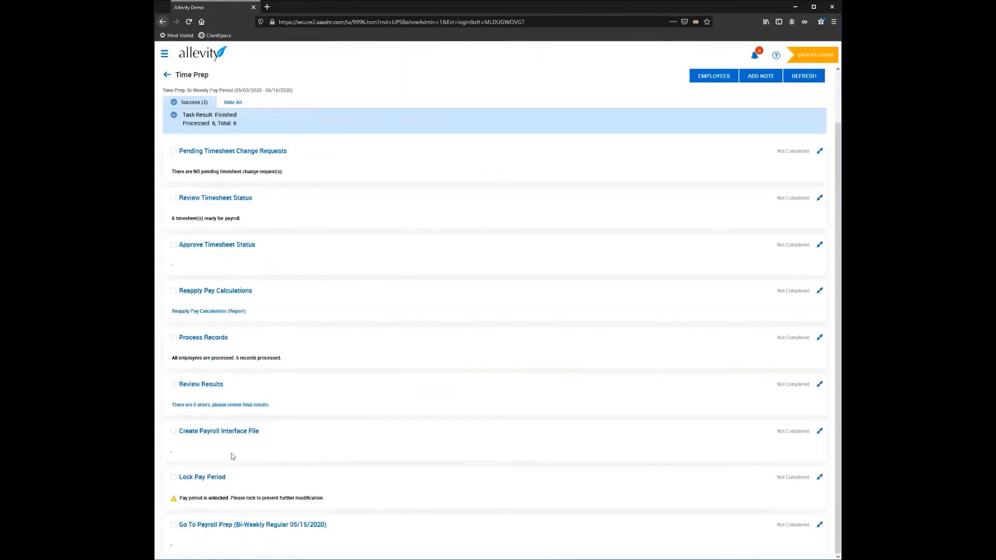
{"action": "left_click", "coordinate": [202, 476]}
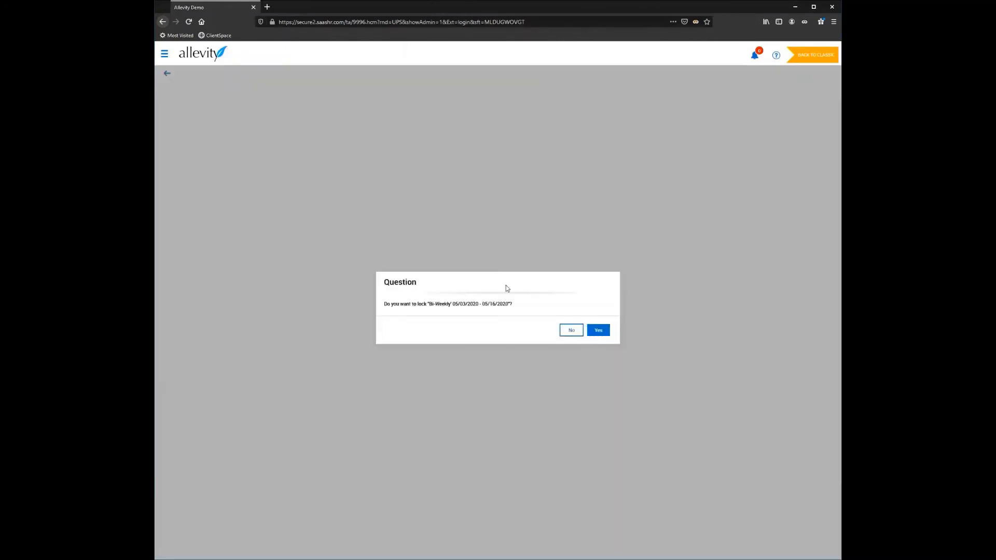
{"action": "left_click", "coordinate": [605, 330]}
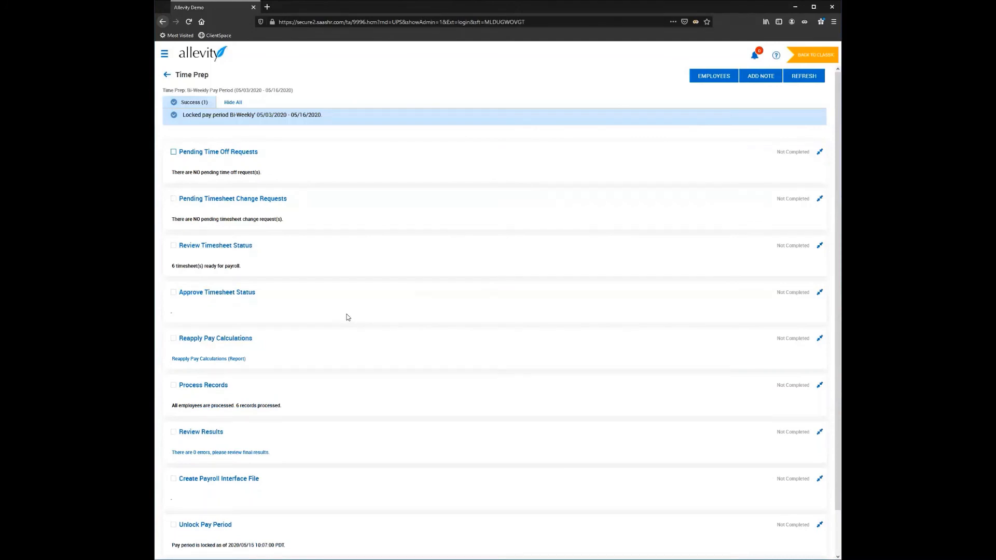
- Go to Payroll Prep for Bi-Weekly Regular 05/15/2020 and initiate payroll for all on the assigned pay period, keeping Regular and Calculate All
{"action": "scroll", "coordinate": [348, 316], "scroll_direction": "down", "scroll_amount": 2}
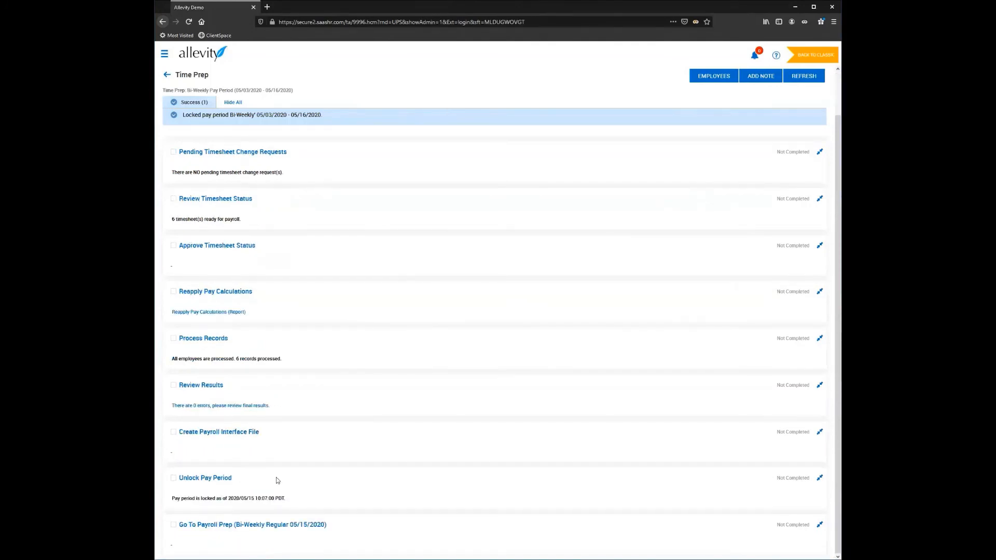
{"action": "left_click", "coordinate": [211, 525]}
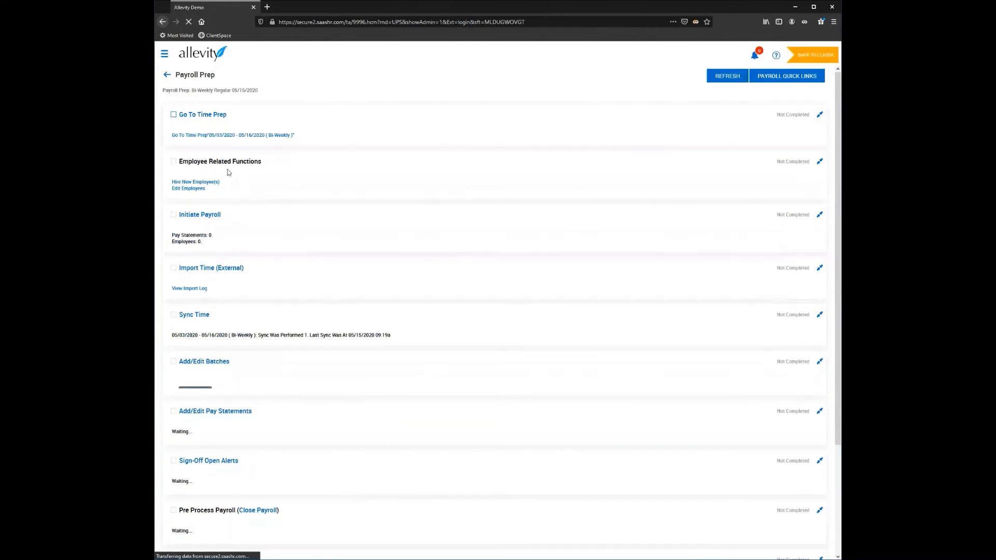
{"action": "left_click", "coordinate": [196, 217]}
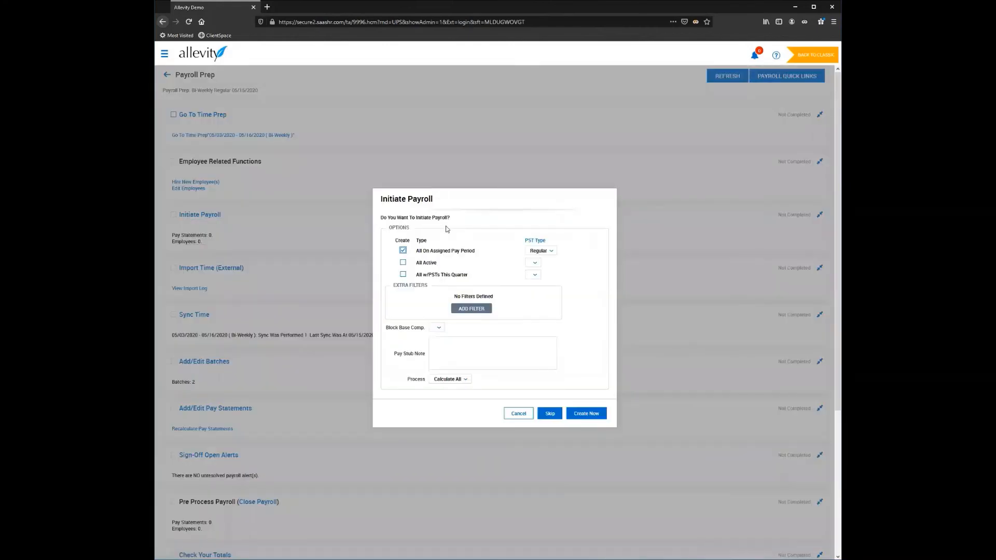
{"action": "left_click", "coordinate": [586, 415]}
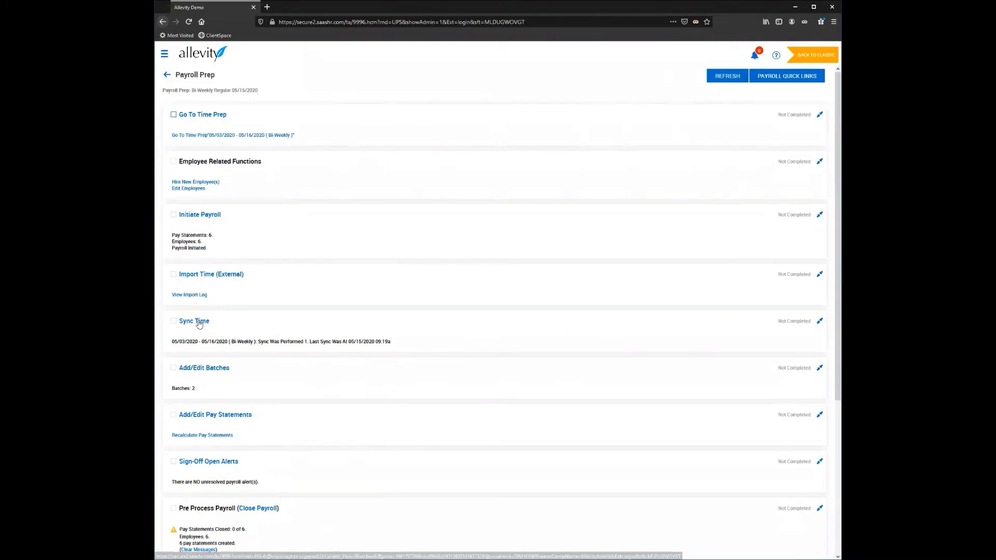
- Sync time into payroll for the bi-weekly pay period 05/03/2020 - 05/16/2020
{"action": "left_click", "coordinate": [198, 322]}
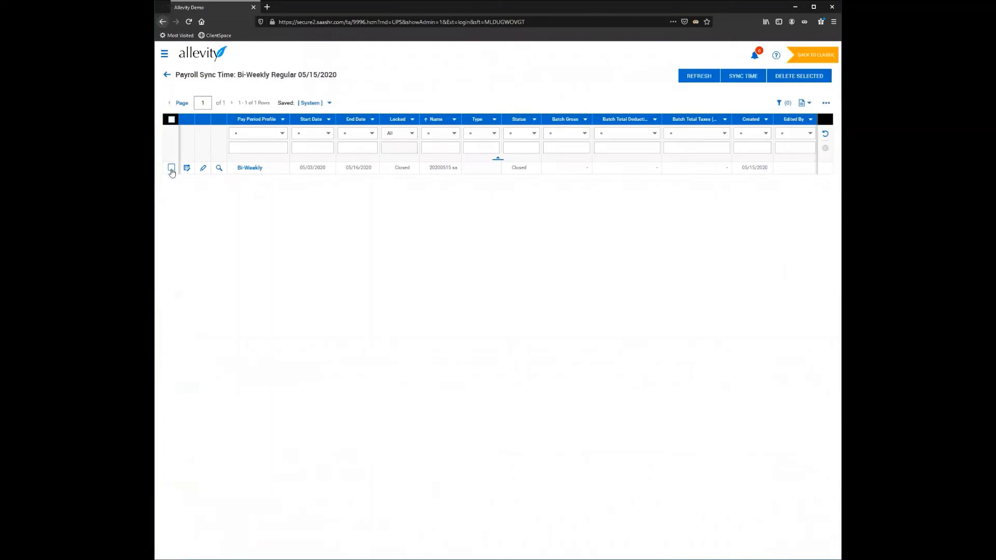
{"action": "left_click", "coordinate": [172, 168]}
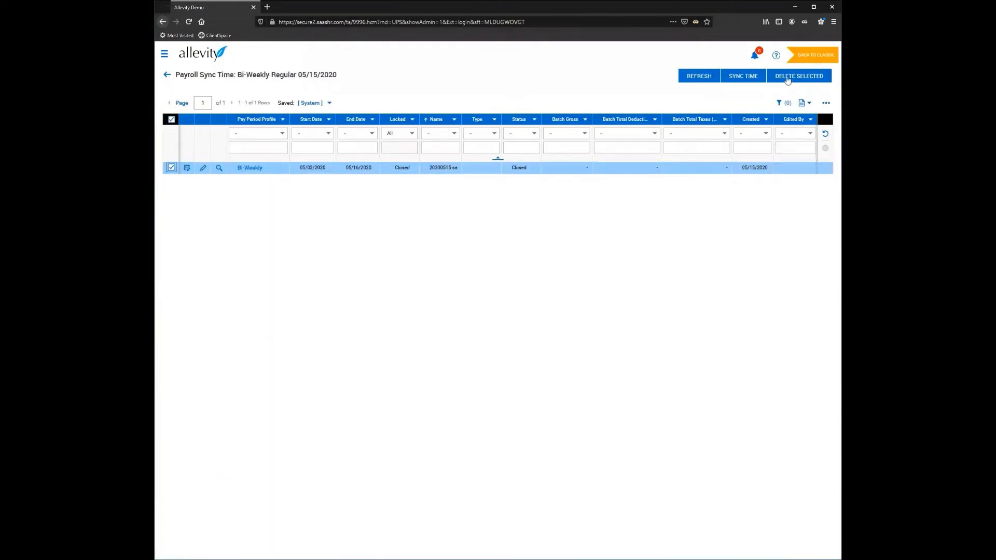
{"action": "left_click", "coordinate": [741, 77]}
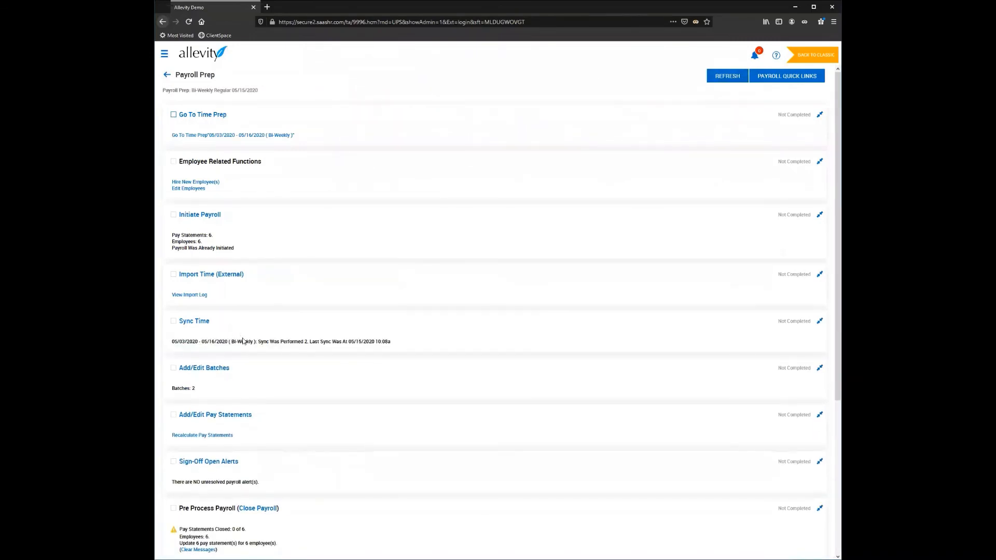
- Open Add/Edit Pay Statements in Payroll Prep and open the third listed employee's pay statement for editing
{"action": "scroll", "coordinate": [241, 310], "scroll_direction": "down", "scroll_amount": 3}
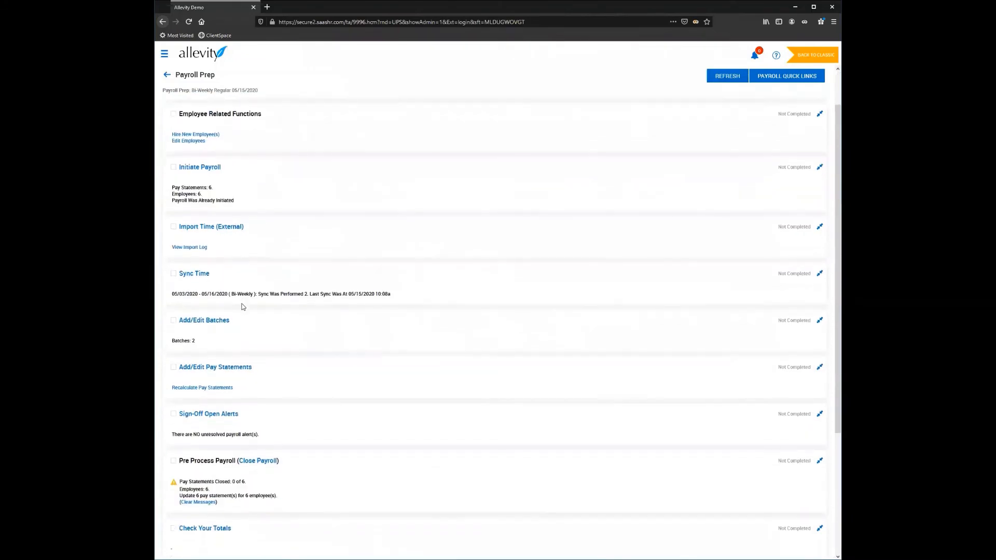
{"action": "scroll", "coordinate": [327, 274], "scroll_direction": "down", "scroll_amount": 2}
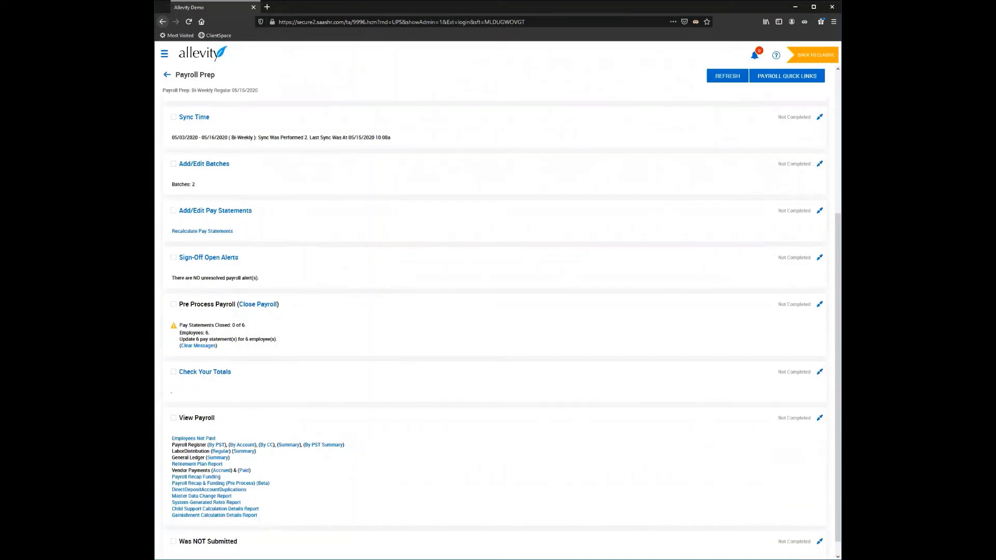
{"action": "left_click", "coordinate": [228, 211]}
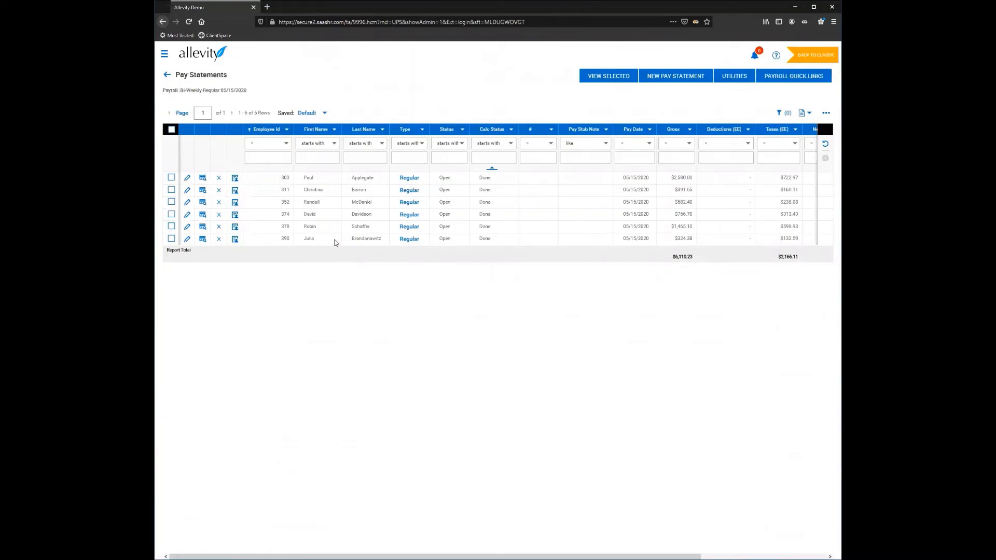
{"action": "left_click", "coordinate": [188, 204]}
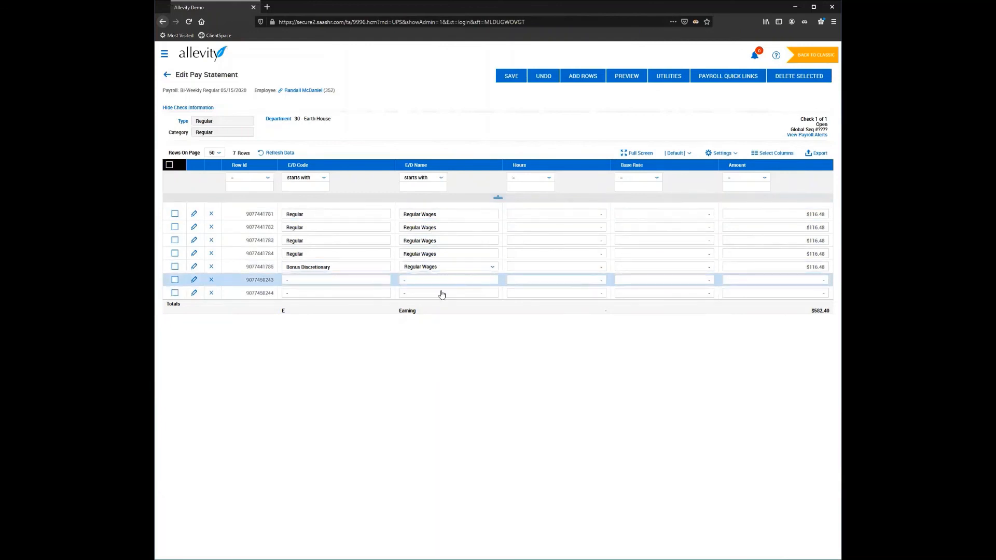
- Add a Bonus earning with an amount of $500.00 in the first empty row and save the pay statement
{"action": "left_click", "coordinate": [427, 284]}
{"action": "left_click", "coordinate": [427, 285]}
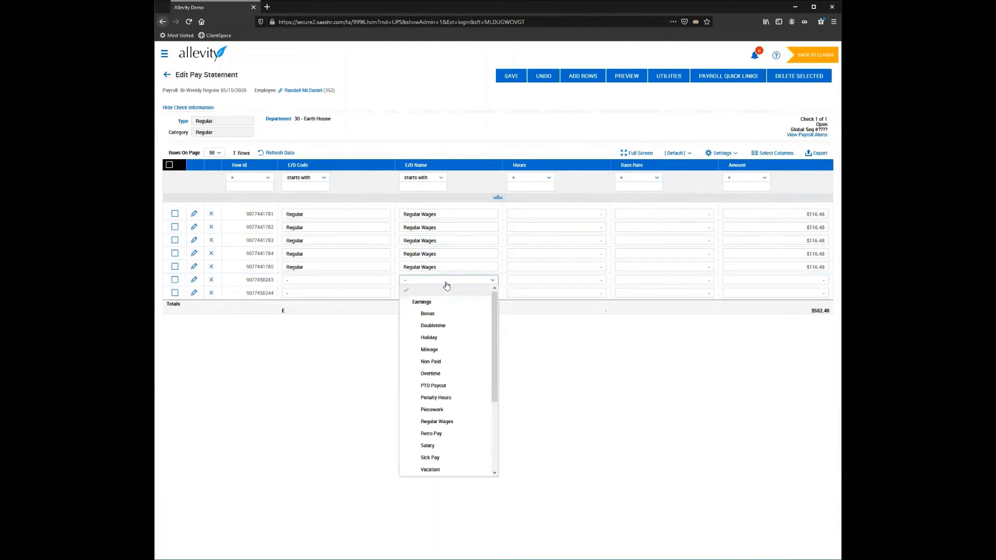
{"action": "left_click", "coordinate": [449, 314]}
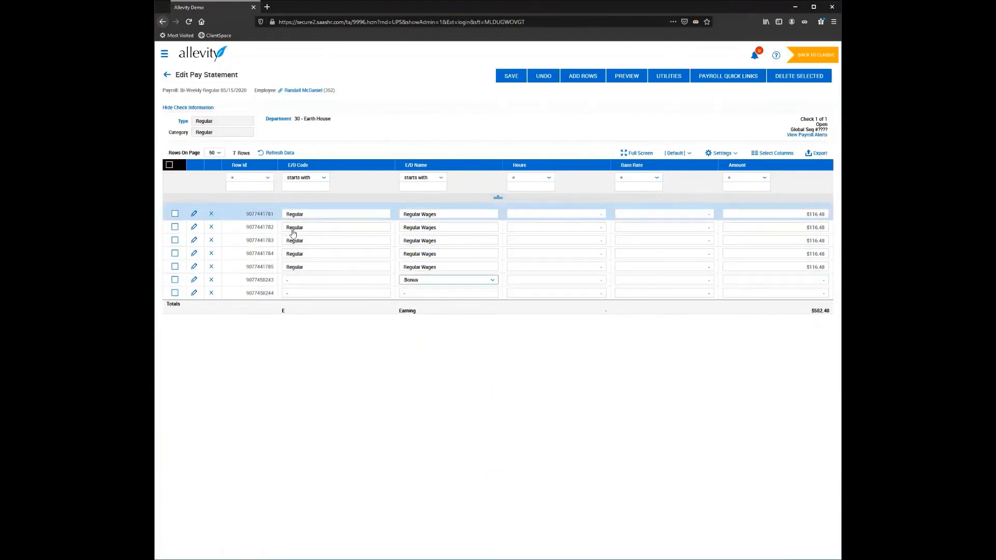
{"action": "left_click", "coordinate": [772, 283]}
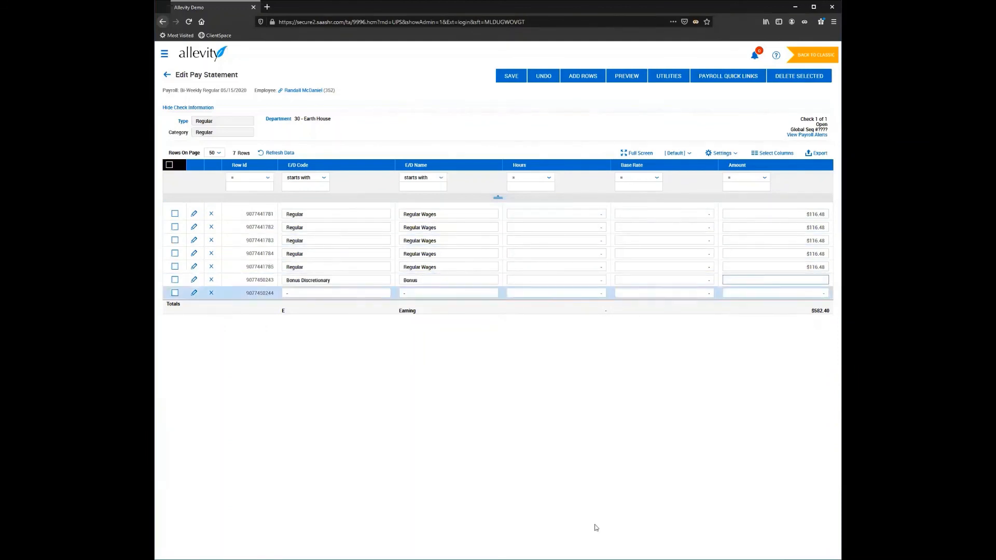
{"action": "left_click", "coordinate": [557, 434]}
{"action": "left_click", "coordinate": [542, 76]}
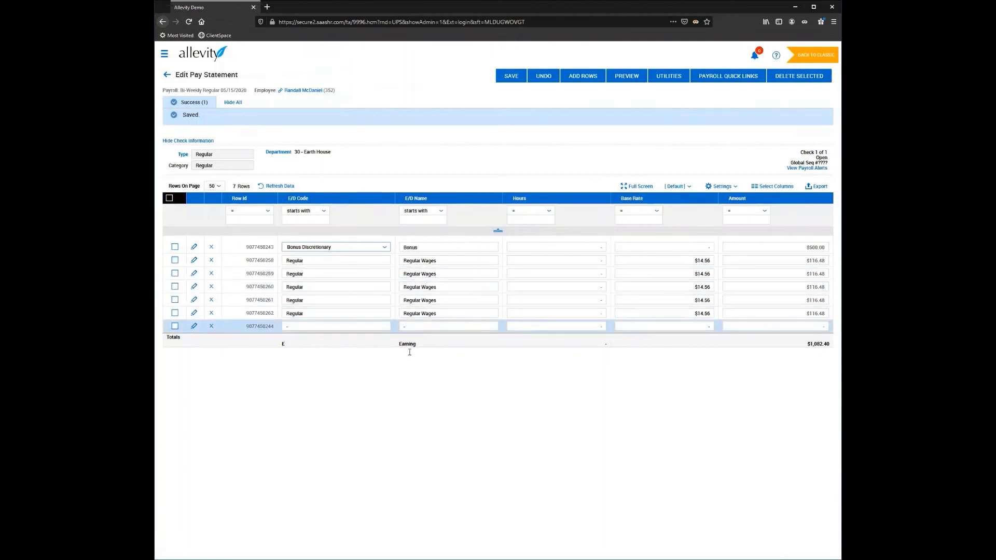
- Return to Payroll Prep and review the Payroll Register by PST, checking each employee's earnings, taxes and the report totals
{"action": "left_click", "coordinate": [168, 76]}
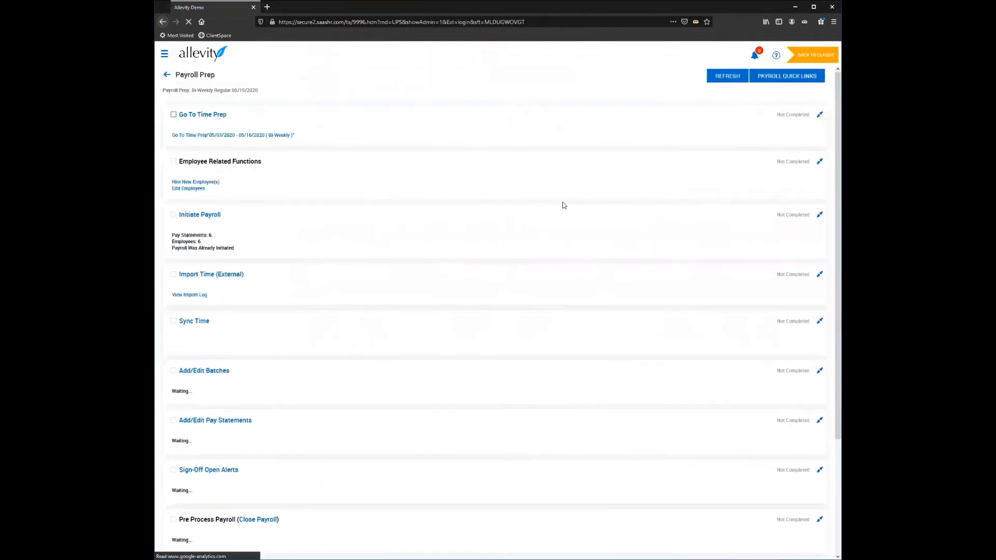
{"action": "scroll", "coordinate": [493, 187], "scroll_direction": "down", "scroll_amount": 4}
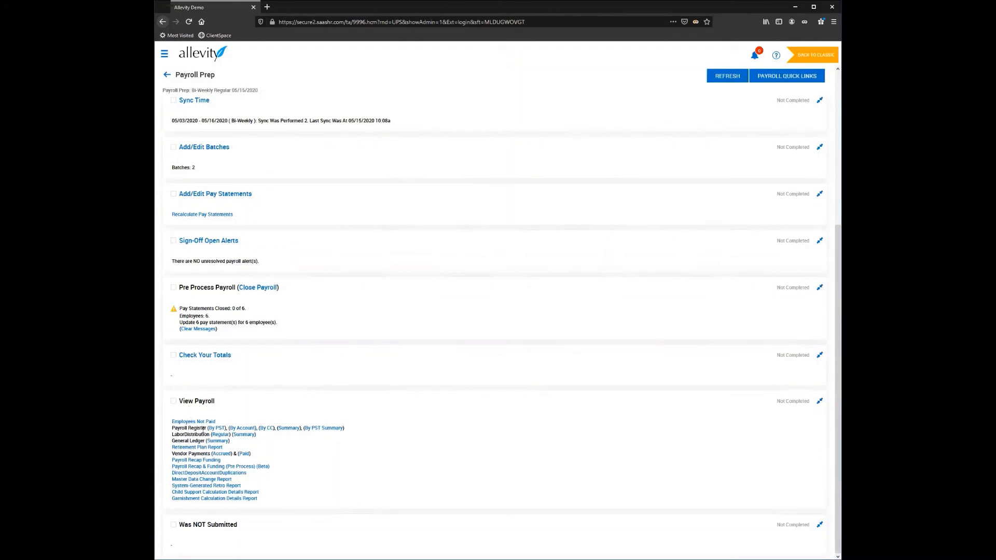
{"action": "left_click", "coordinate": [216, 429]}
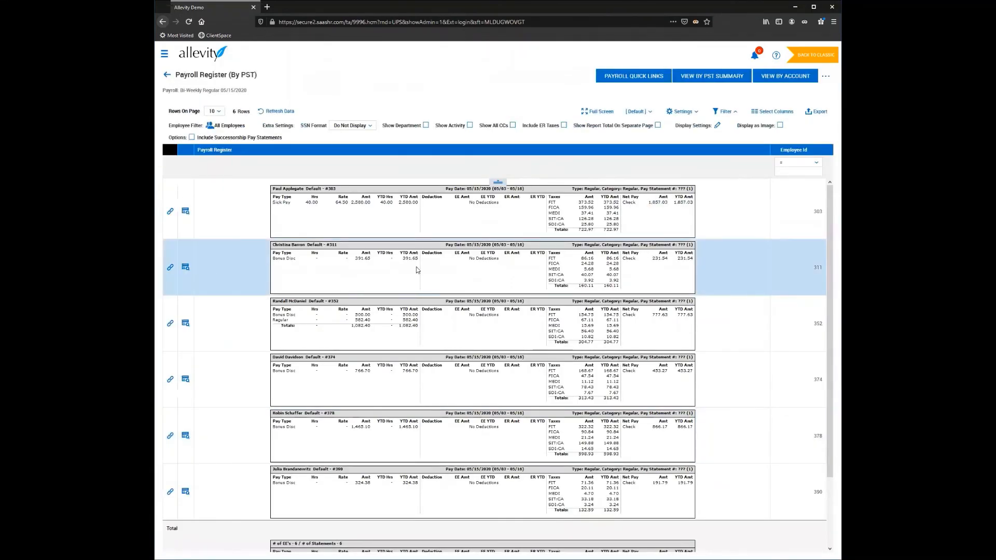
{"action": "scroll", "coordinate": [416, 267], "scroll_direction": "down", "scroll_amount": 2}
{"action": "scroll", "coordinate": [406, 267], "scroll_direction": "down", "scroll_amount": 2}
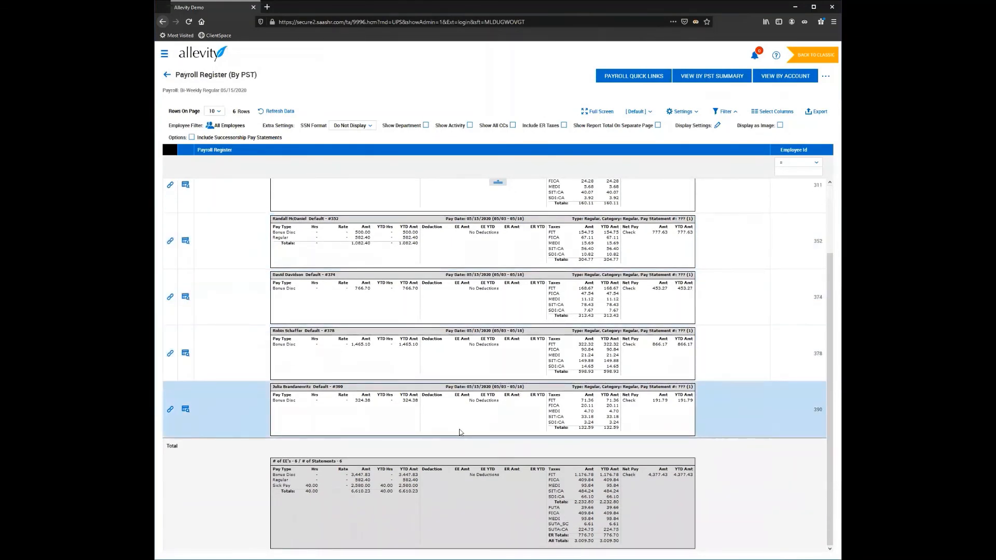
{"action": "scroll", "coordinate": [564, 428], "scroll_direction": "up", "scroll_amount": 4}
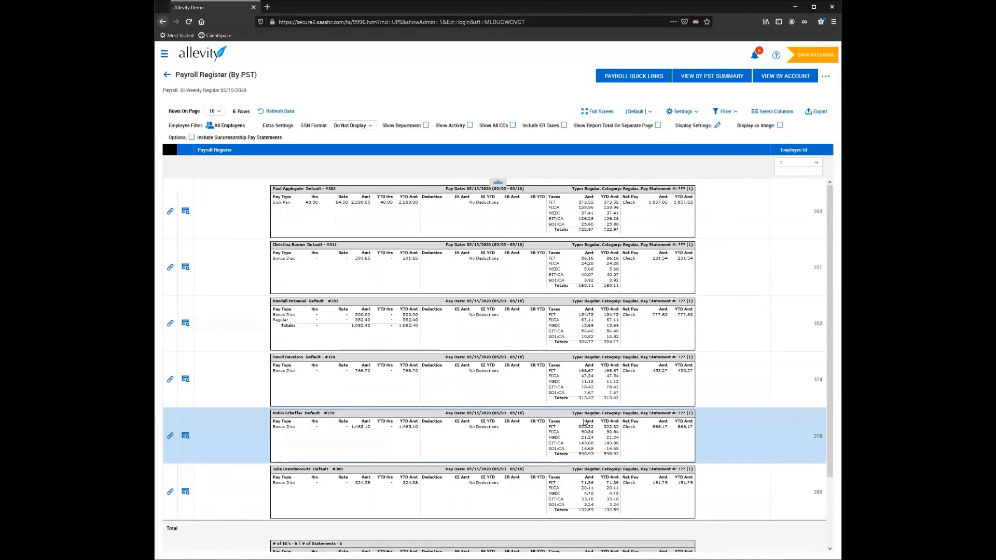
{"action": "scroll", "coordinate": [568, 464], "scroll_direction": "down", "scroll_amount": 4}
{"action": "scroll", "coordinate": [415, 405], "scroll_direction": "up", "scroll_amount": 4}
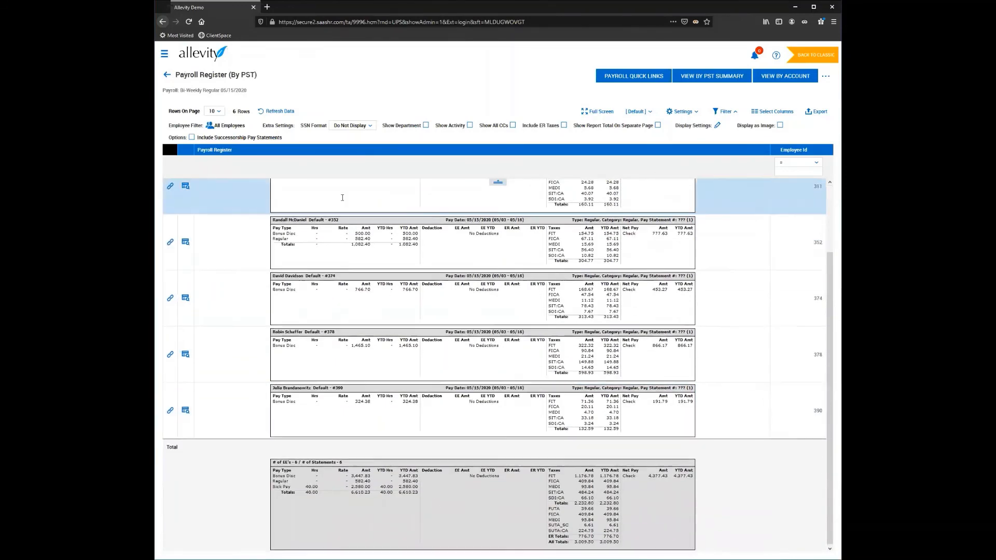
- Return to Payroll Prep, close the payroll and lock the pay statements
{"action": "left_click", "coordinate": [166, 76]}
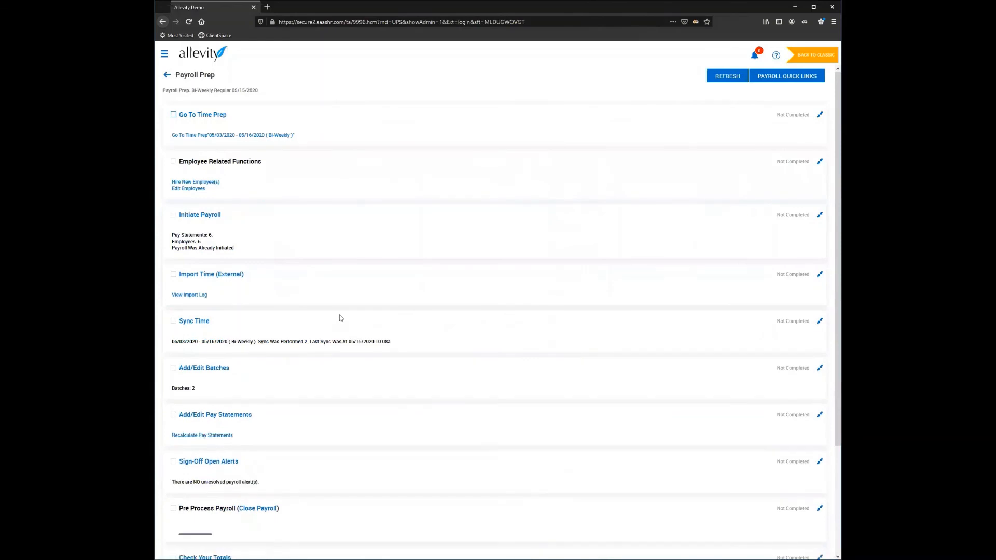
{"action": "scroll", "coordinate": [266, 259], "scroll_direction": "down", "scroll_amount": 4}
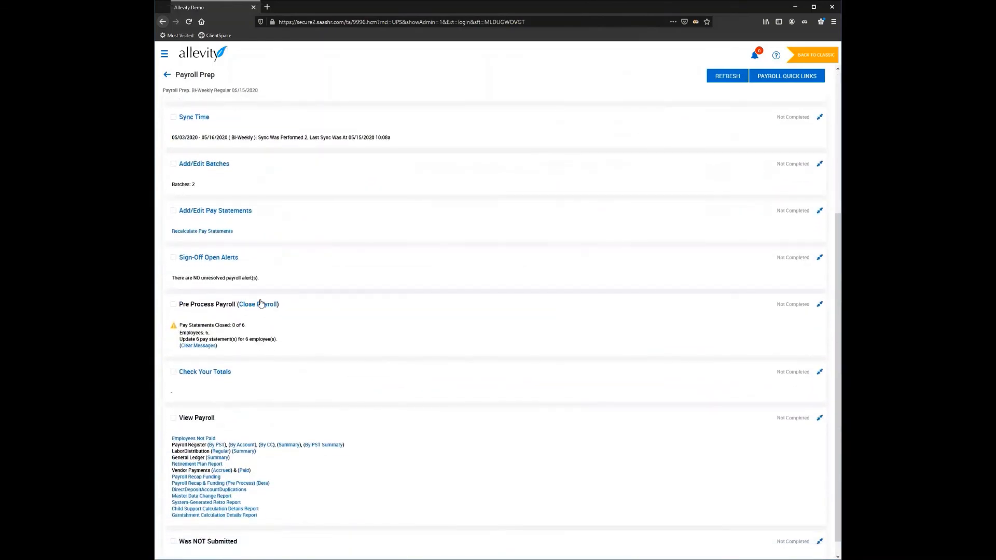
{"action": "left_click", "coordinate": [261, 304]}
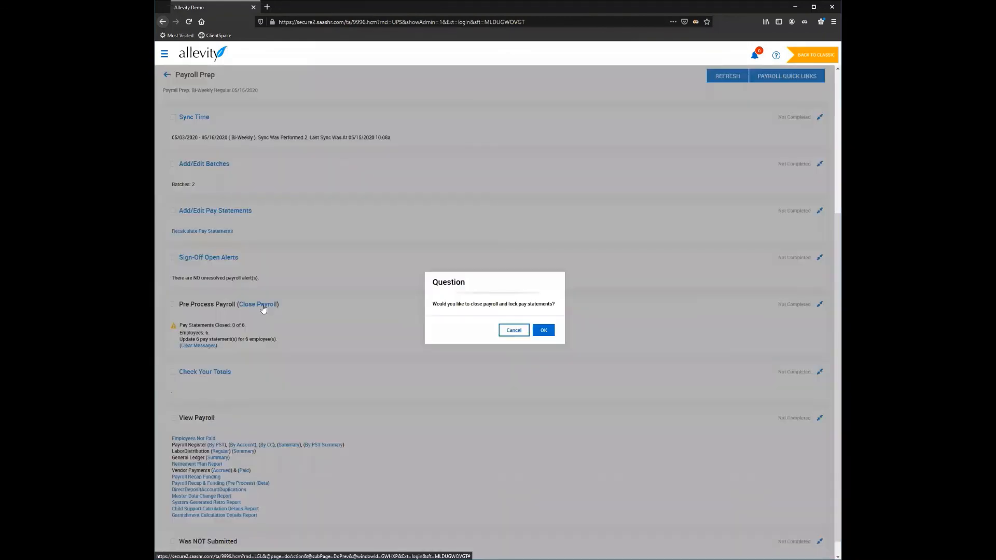
{"action": "left_click", "coordinate": [550, 331]}
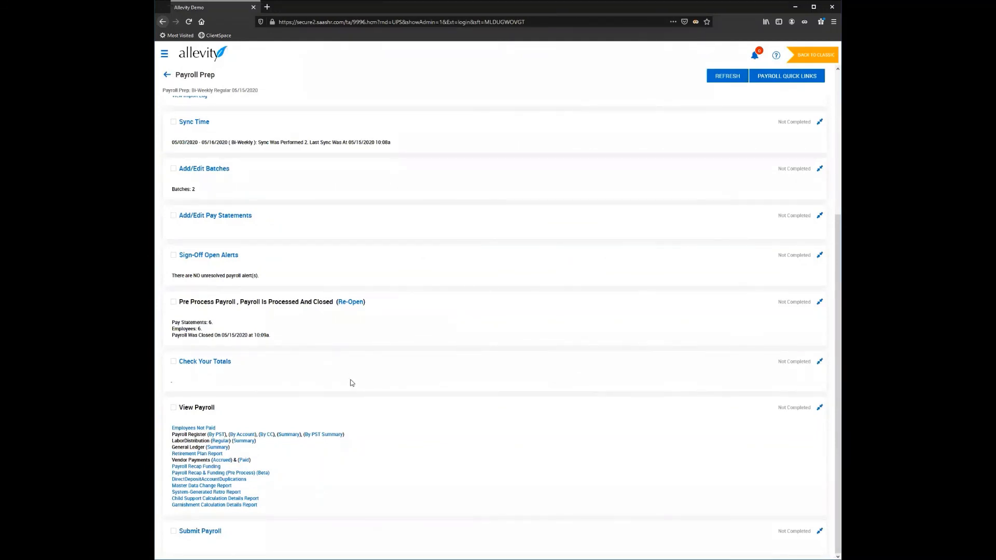
- Review the Payroll Register by PST for the closed payroll, including its totals, and return to Payroll Prep
{"action": "left_click", "coordinate": [221, 435]}
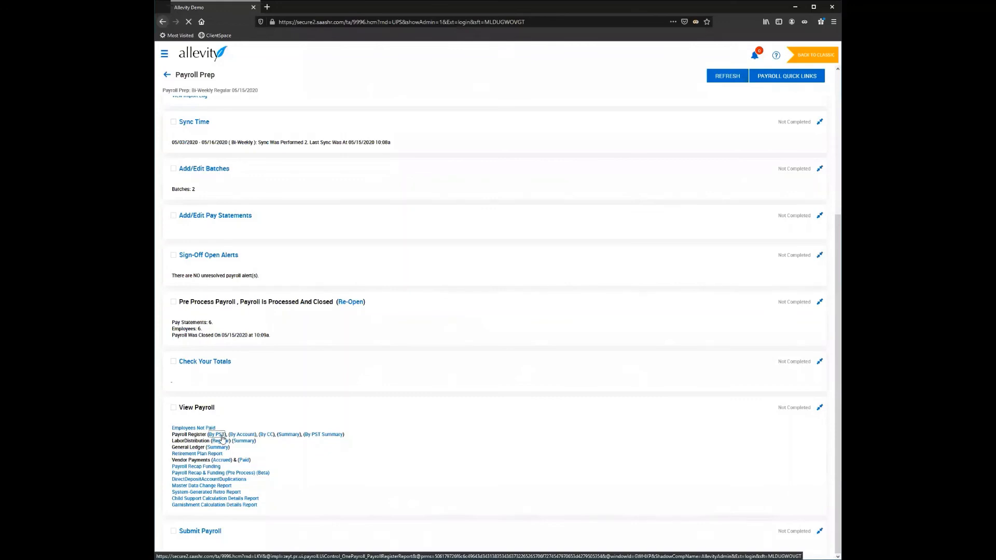
{"action": "scroll", "coordinate": [301, 342], "scroll_direction": "down", "scroll_amount": 3}
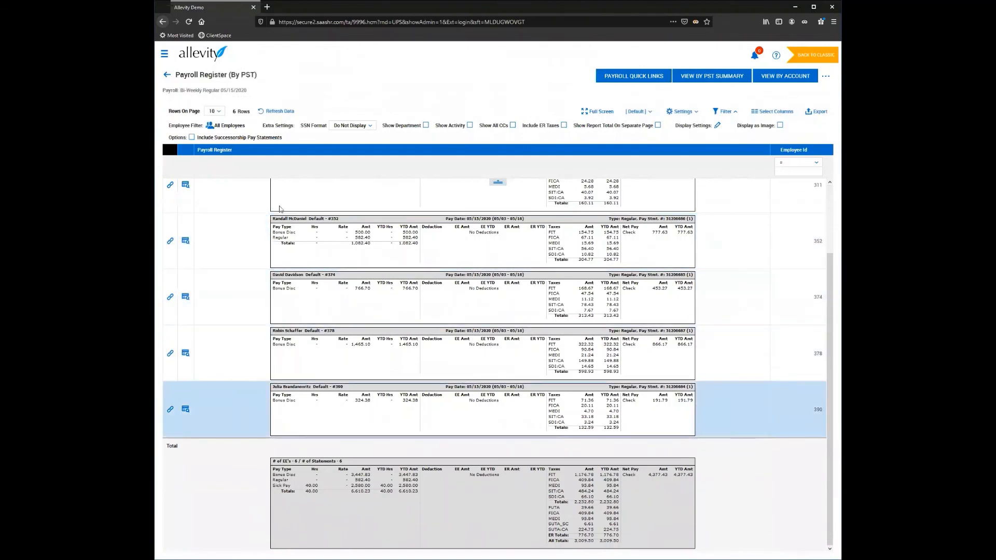
{"action": "left_click", "coordinate": [167, 74]}
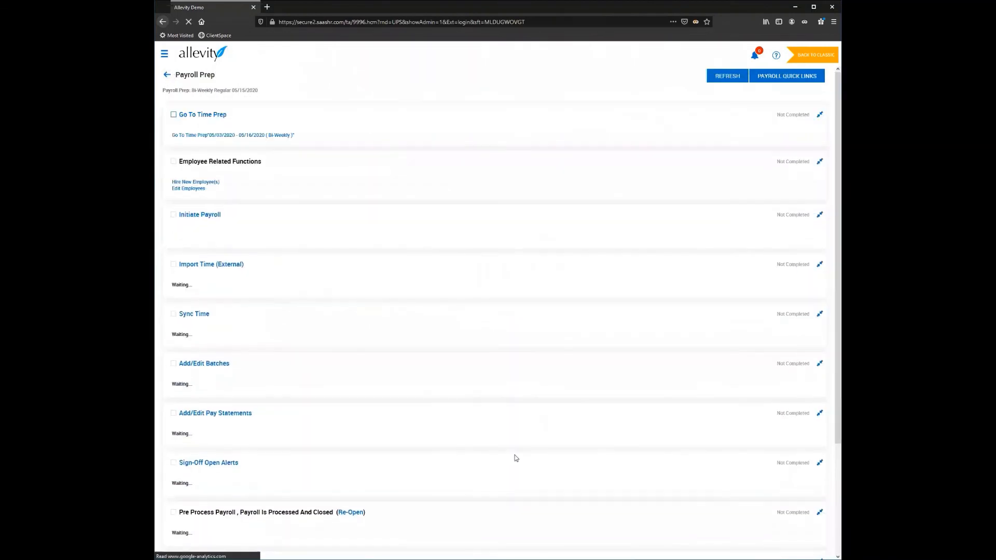
- Submit the Bi-Weekly Regular 05/15/2020 payroll and confirm the submission
{"action": "scroll", "coordinate": [390, 447], "scroll_direction": "down", "scroll_amount": 4}
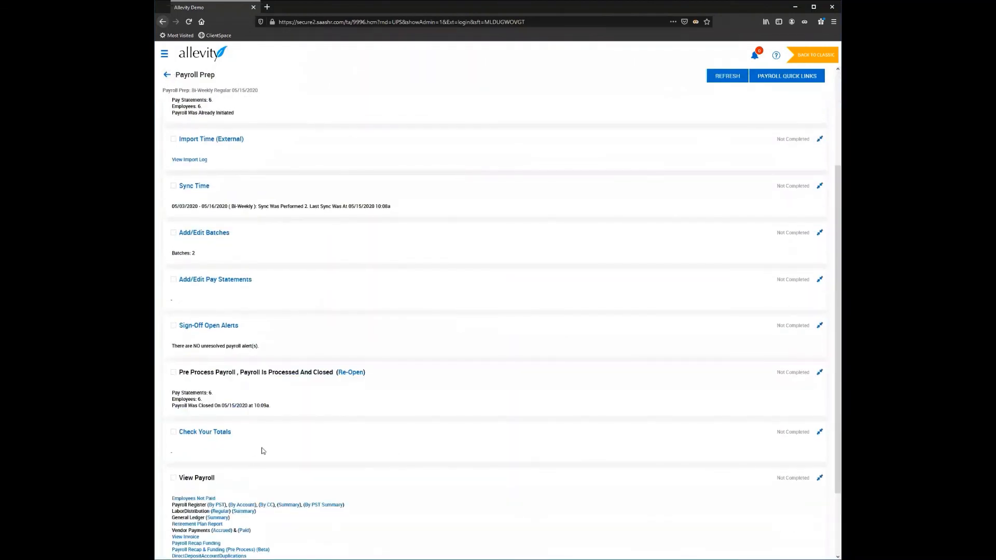
{"action": "scroll", "coordinate": [264, 452], "scroll_direction": "down", "scroll_amount": 1}
{"action": "scroll", "coordinate": [264, 452], "scroll_direction": "down", "scroll_amount": 1}
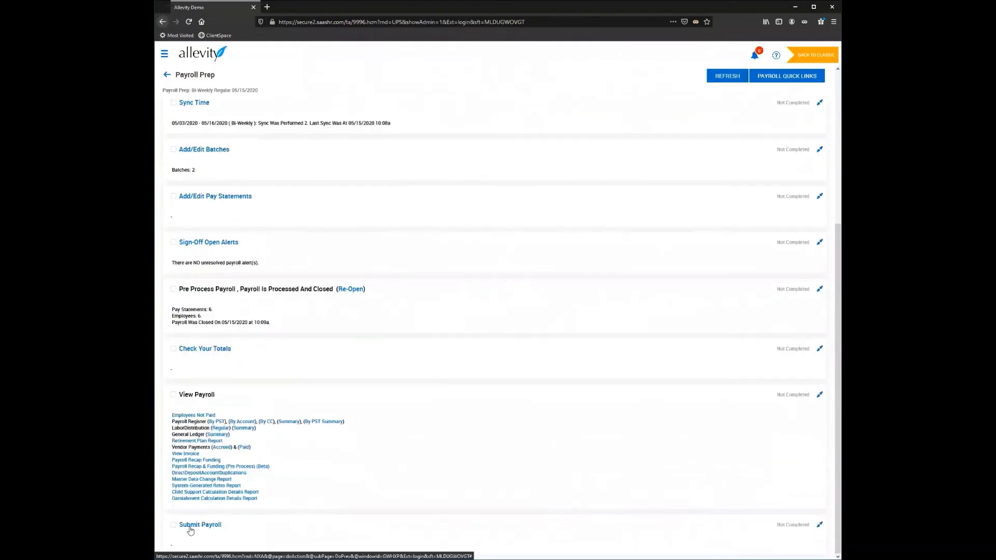
{"action": "left_click", "coordinate": [199, 525]}
{"action": "left_click", "coordinate": [544, 331]}
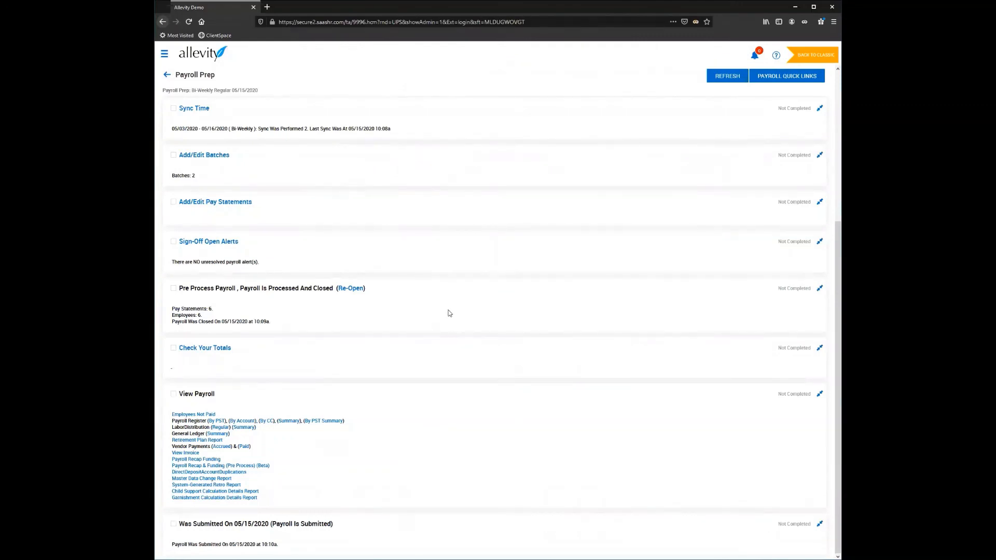
{"action": "scroll", "coordinate": [436, 337], "scroll_direction": "up", "scroll_amount": 4}
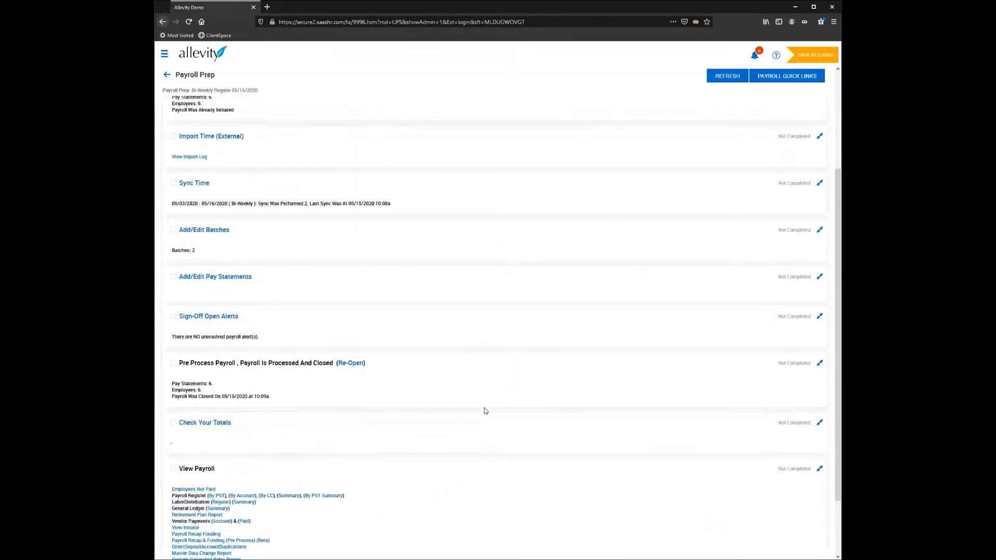